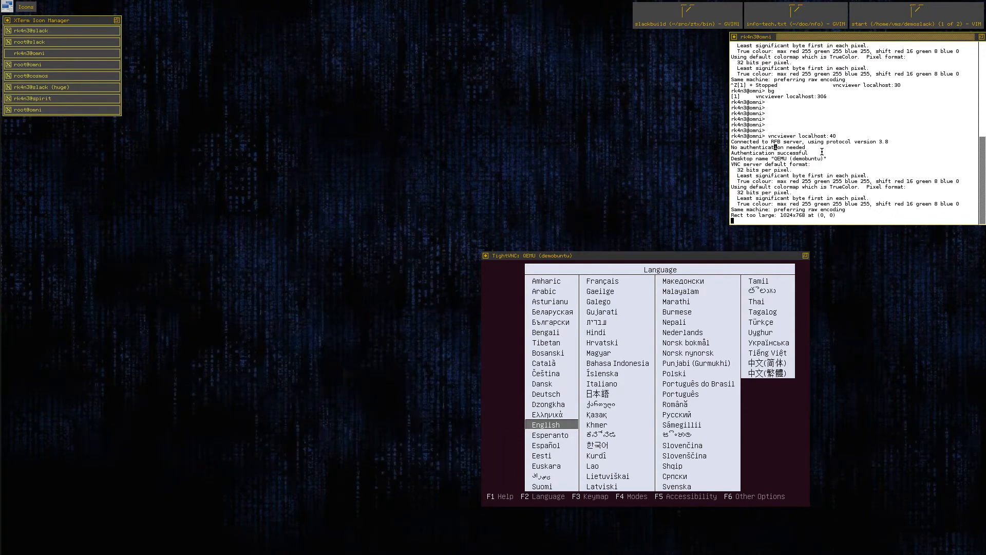
# Suspend the running VNC viewer session for localhost:40 and resume it in the background with bg.
pyautogui.press('Return')
pyautogui.press('Return')
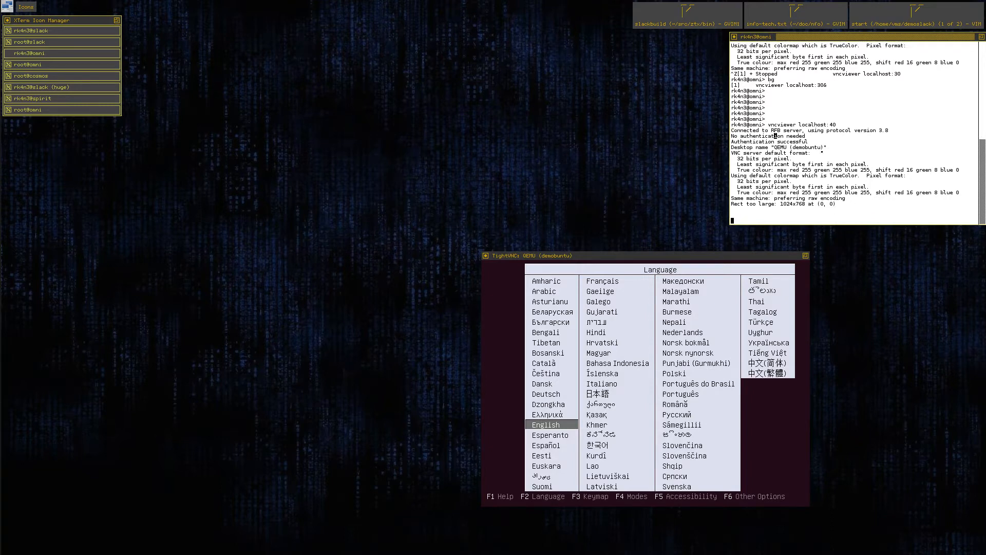
pyautogui.hotkey('ctrl', 'z')
pyautogui.write('bg')
pyautogui.press('Return')
pyautogui.press('Return')
pyautogui.press('Return')
# Connect a VNC viewer to localhost:30 and place the demoslack and demobuntu windows side by side.
pyautogui.press('Up')
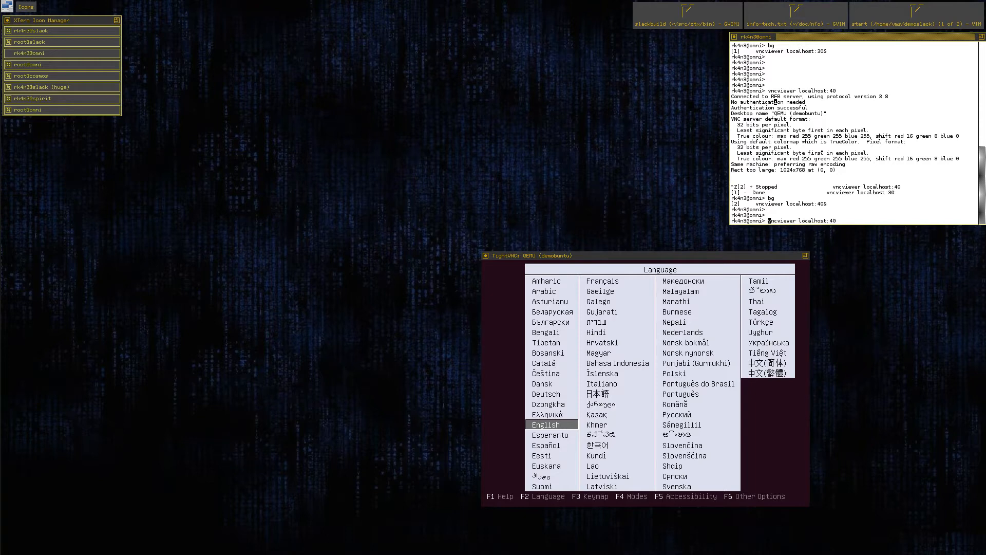
pyautogui.press('Left')
pyautogui.press('Delete')
pyautogui.write('3')
pyautogui.press('Return')
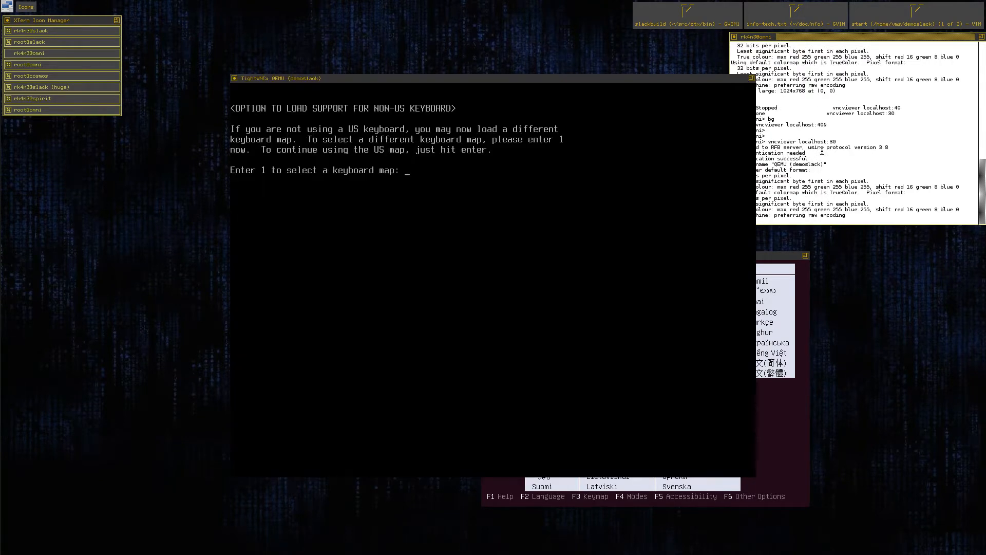
pyautogui.moveTo(632, 79); pyautogui.dragTo(448, 77)
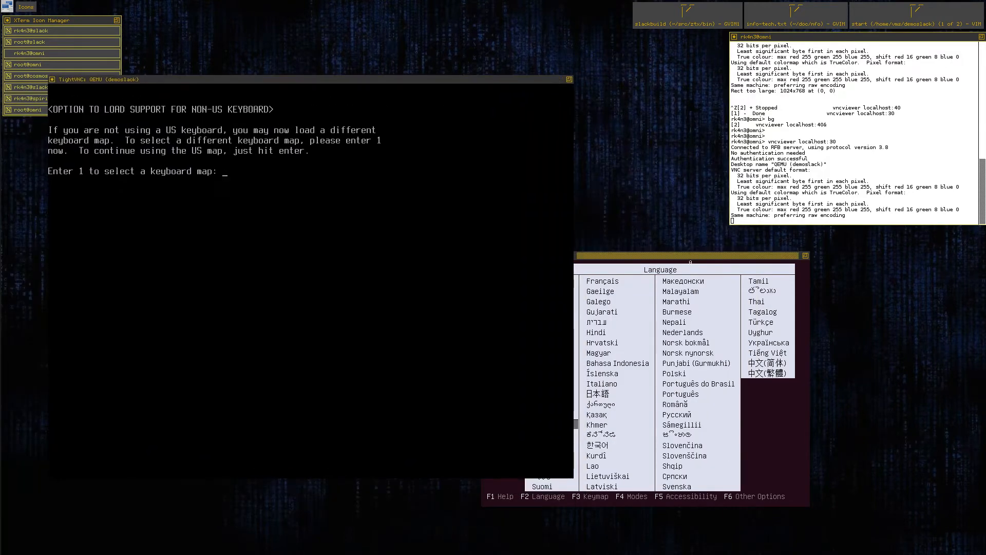
pyautogui.moveTo(695, 256); pyautogui.dragTo(784, 119)
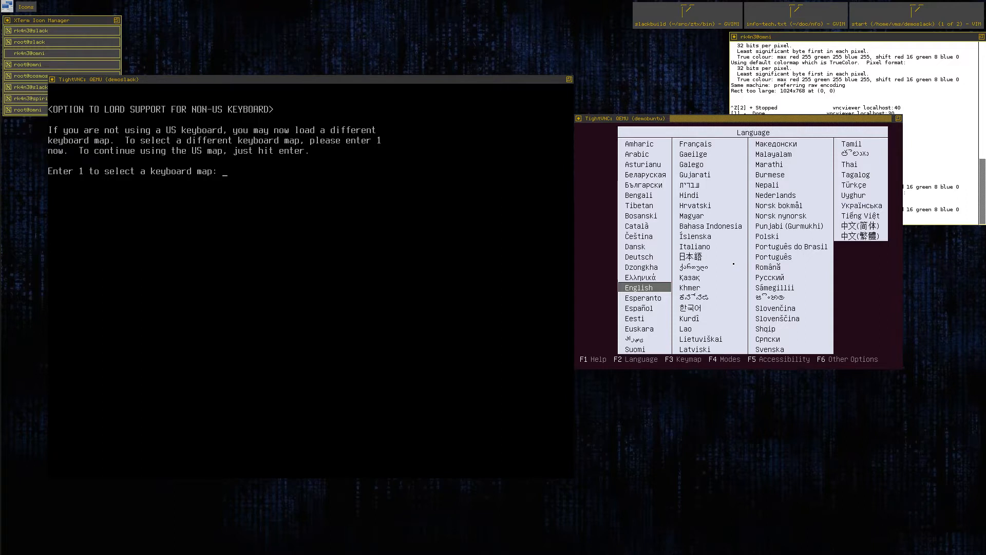
# Choose English in the demobuntu boot screen and start Install Ubuntu Server.
pyautogui.press('Return')
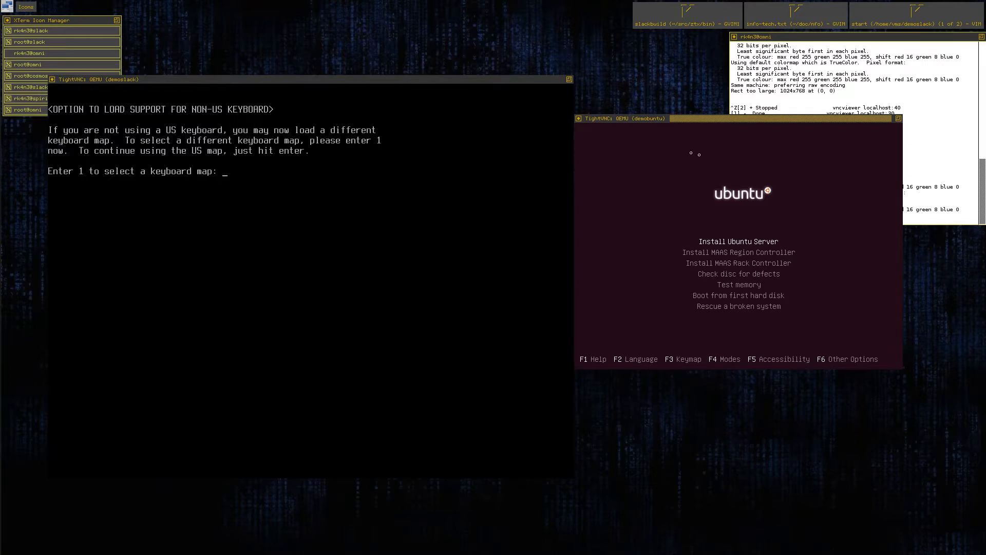
pyautogui.press('Return')
# Suspend the VNC viewer for localhost:30 and resume it in the background with bg.
pyautogui.press('Return')
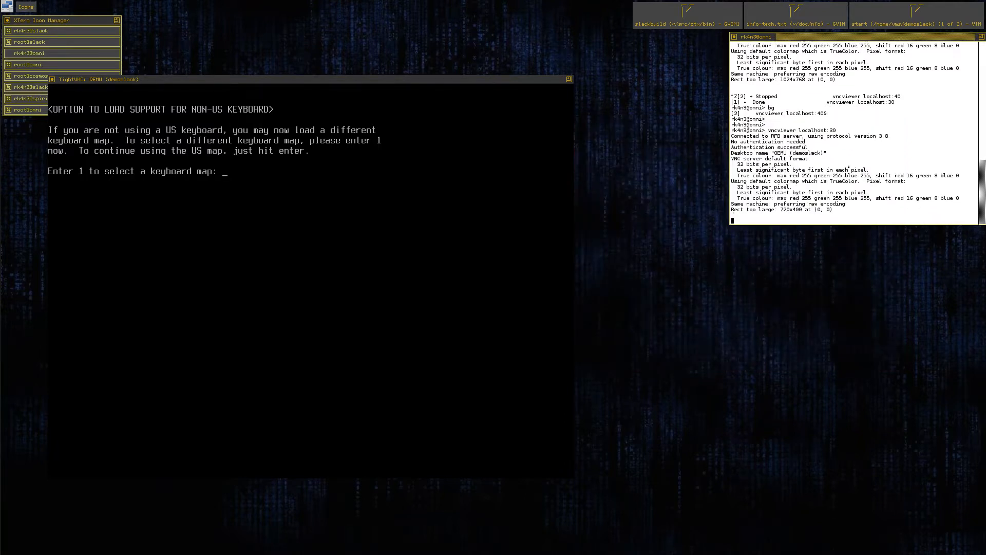
pyautogui.press('Return')
pyautogui.press('Return')
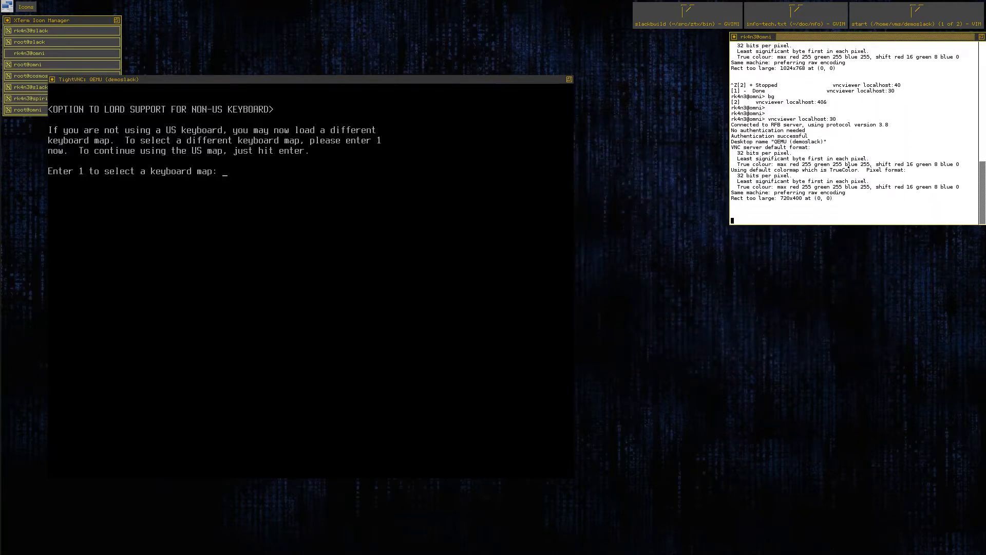
pyautogui.hotkey('ctrl', 'z')
pyautogui.write('bg')
pyautogui.press('Return')
pyautogui.press('Return')
pyautogui.press('Return')
# Reconnect the VNC viewer to localhost:40 and arrange the demobuntu window beside the demoslack window.
pyautogui.press('Escape')
pyautogui.press('k')
pyautogui.press('k')
pyautogui.press('k')
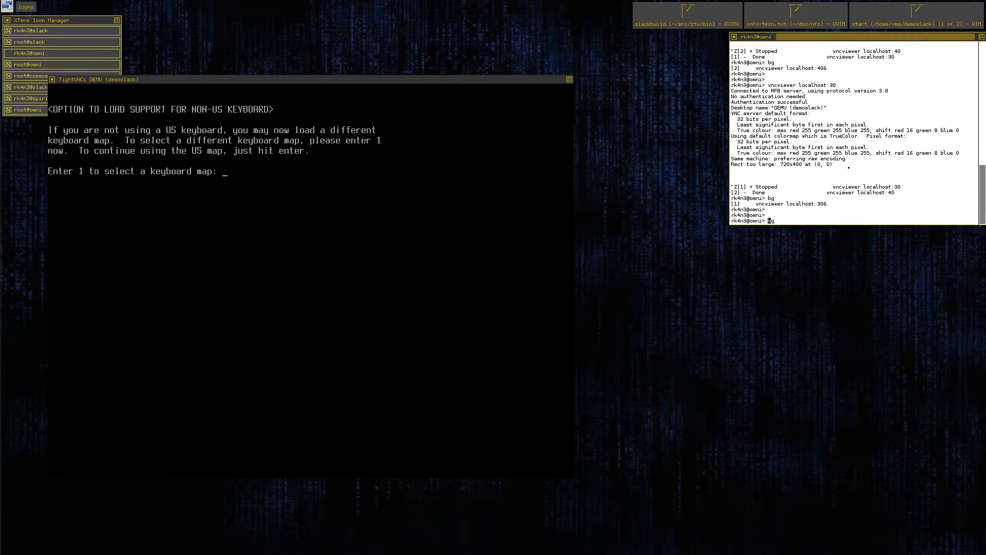
pyautogui.press('k')
pyautogui.press('Return')
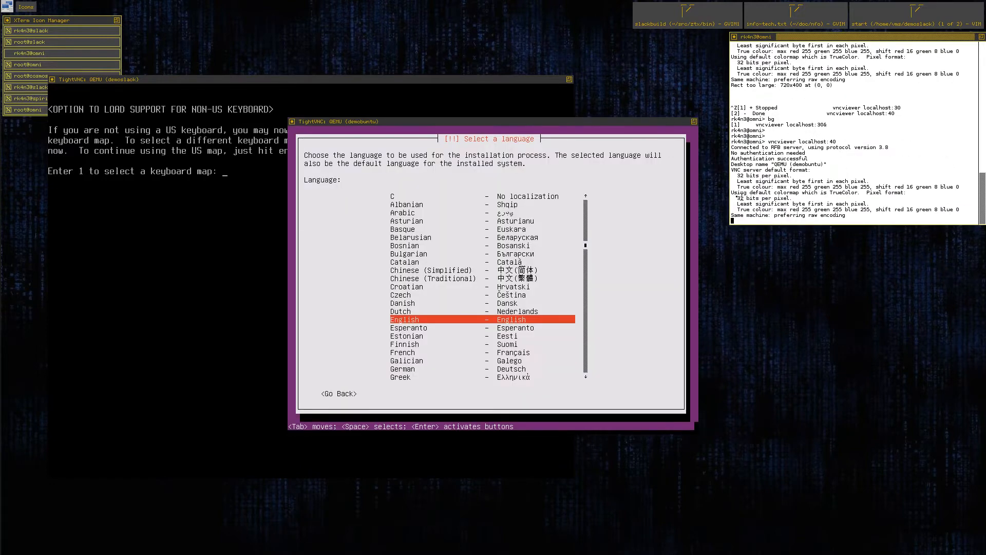
pyautogui.moveTo(600, 123); pyautogui.dragTo(884, 157)
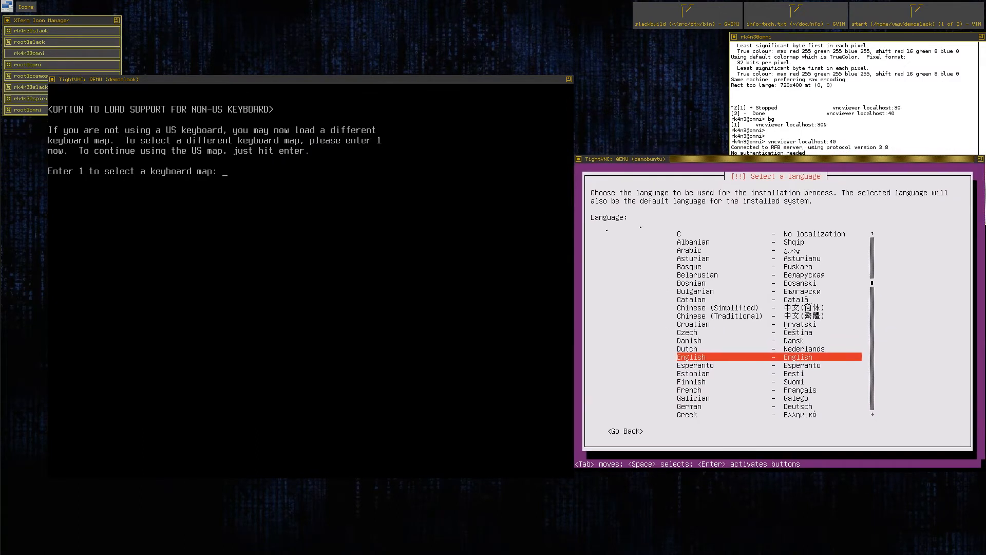
pyautogui.moveTo(369, 79); pyautogui.dragTo(364, 93)
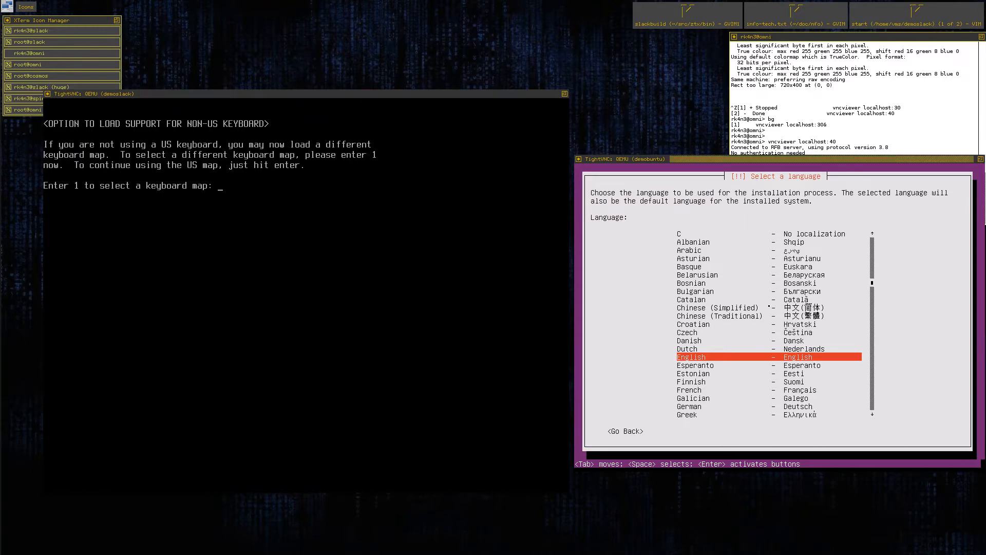
# Configure the Ubuntu installer's locale as English, United States, with no keyboard detection and the English (US) layout.
pyautogui.press('Return')
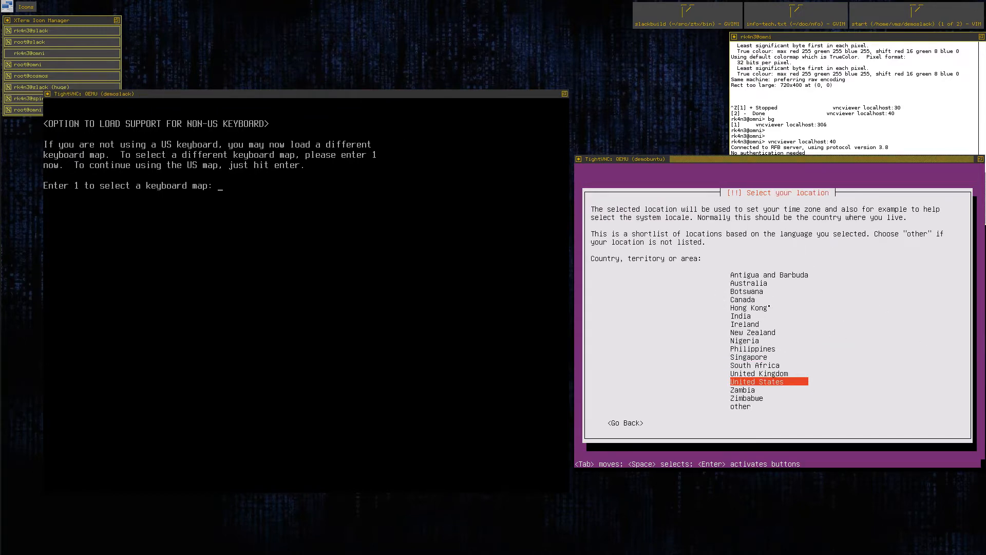
pyautogui.press('Return')
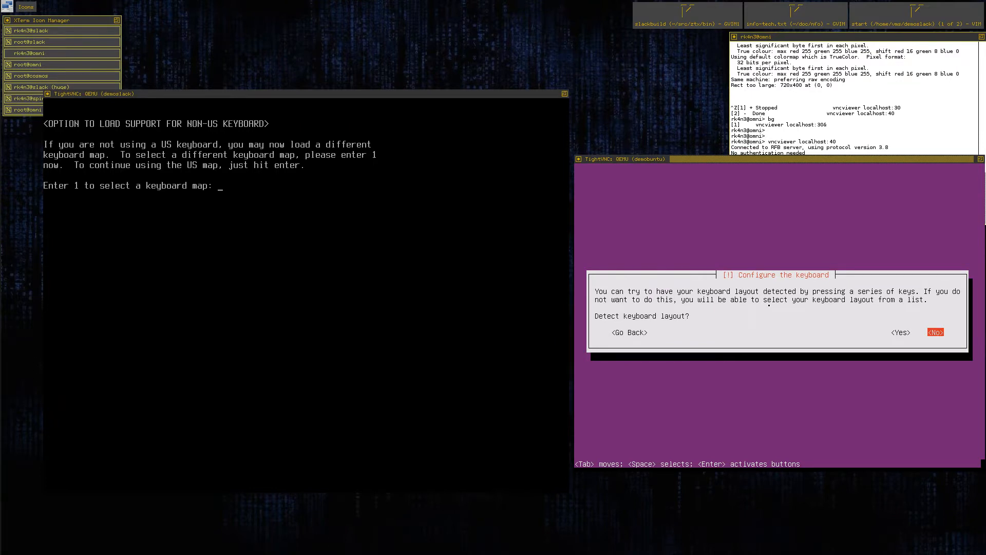
pyautogui.press('Return')
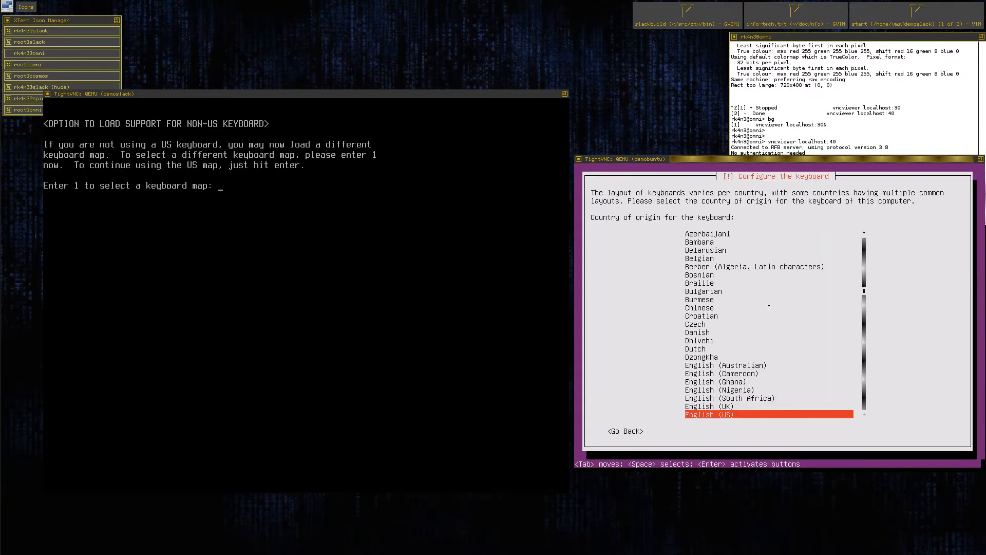
pyautogui.press('Return')
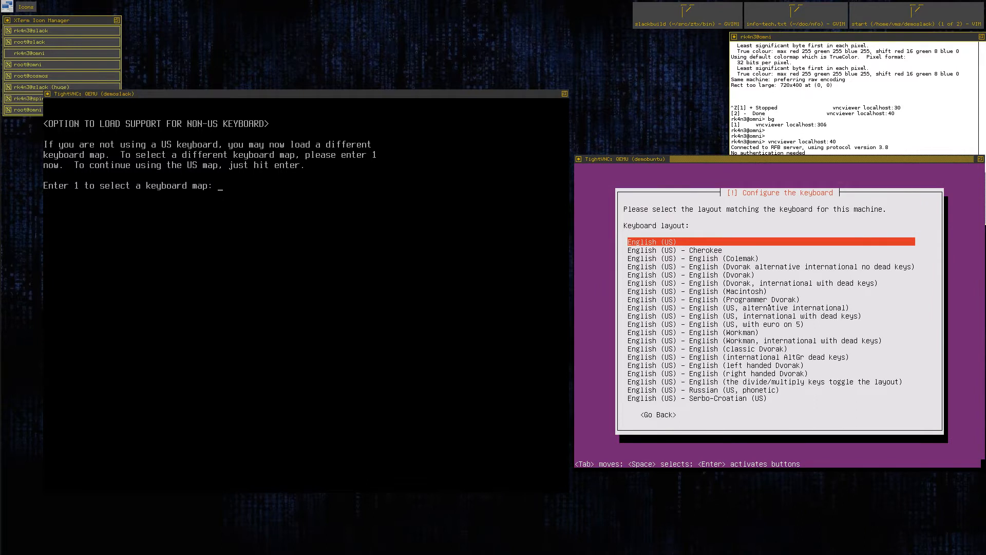
pyautogui.press('Return')
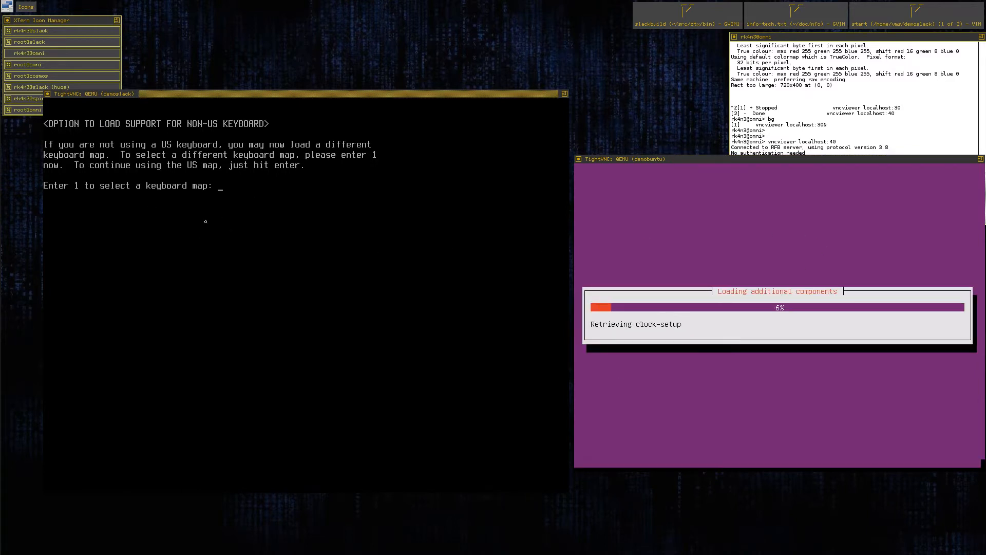
# Keep the US keyboard map in the Slackware installer and log in as root.
pyautogui.press('Return')
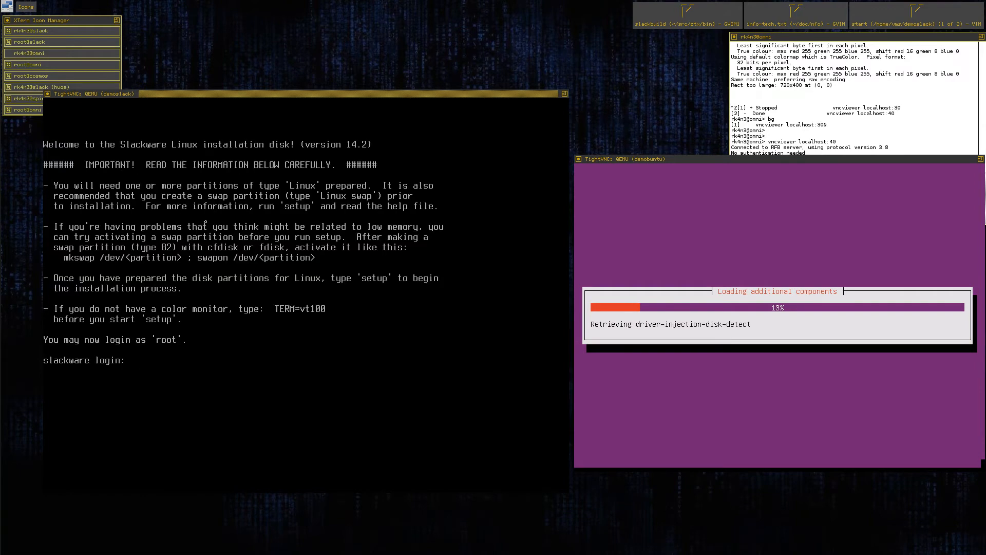
pyautogui.write('root')
pyautogui.press('Return')
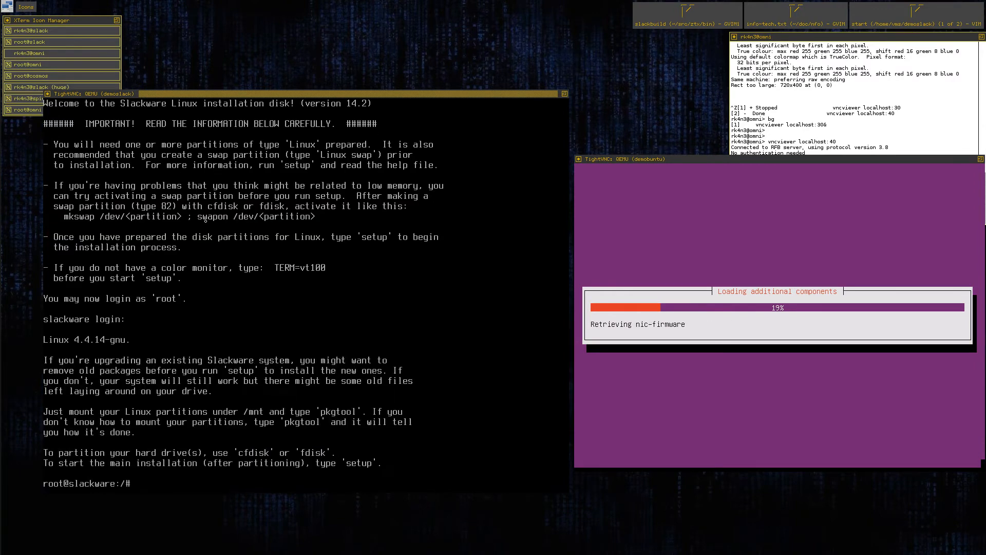
pyautogui.press('Return')
pyautogui.press('Return')
pyautogui.press('Return')
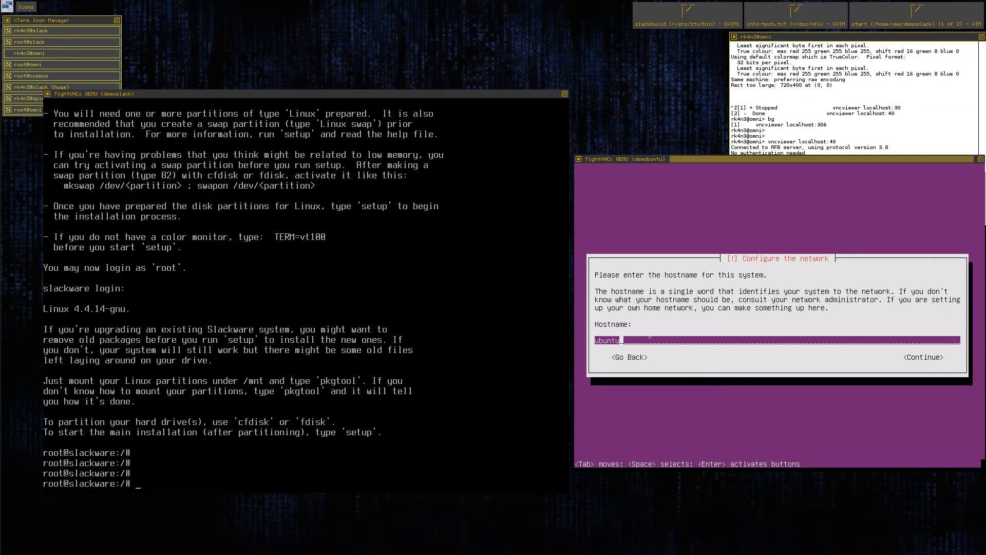
# Set the Ubuntu system's hostname to demobuntu and continue.
pyautogui.press('BackSpace')
pyautogui.press('BackSpace')
pyautogui.press('BackSpace')
pyautogui.press('BackSpace')
pyautogui.press('BackSpace')
pyautogui.press('BackSpace')
pyautogui.write('demobuntu')
pyautogui.press('Tab')
pyautogui.press('Return')
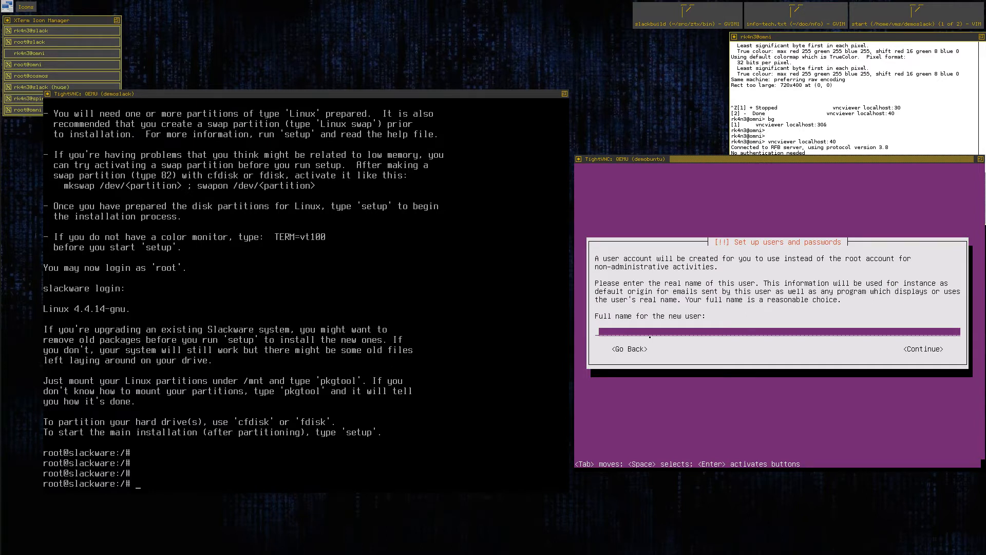
# Enter the new user's full name in the Ubuntu installer and accept the suggested account username.
pyautogui.write('mattbot')
pyautogui.press('Tab')
pyautogui.press('Return')
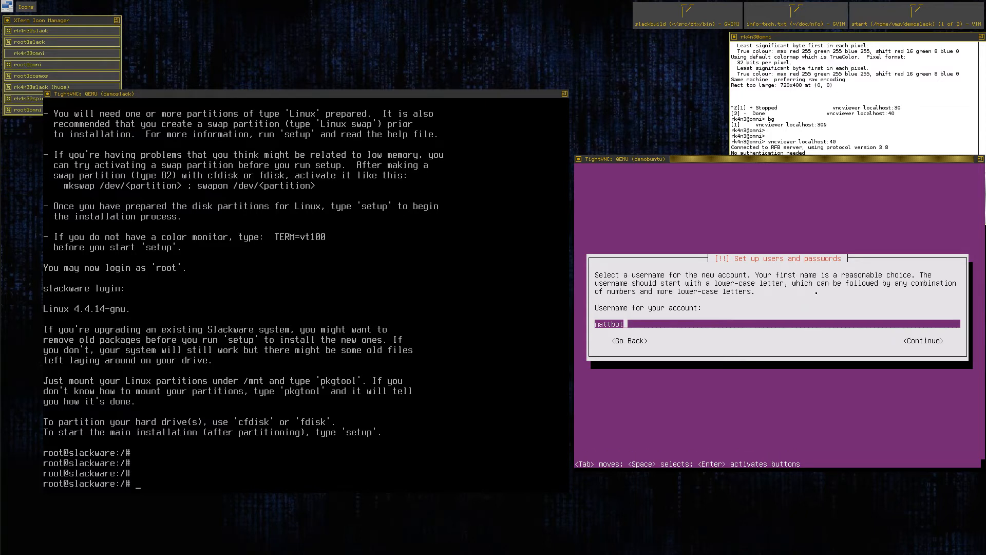
pyautogui.press('Tab')
pyautogui.press('Return')
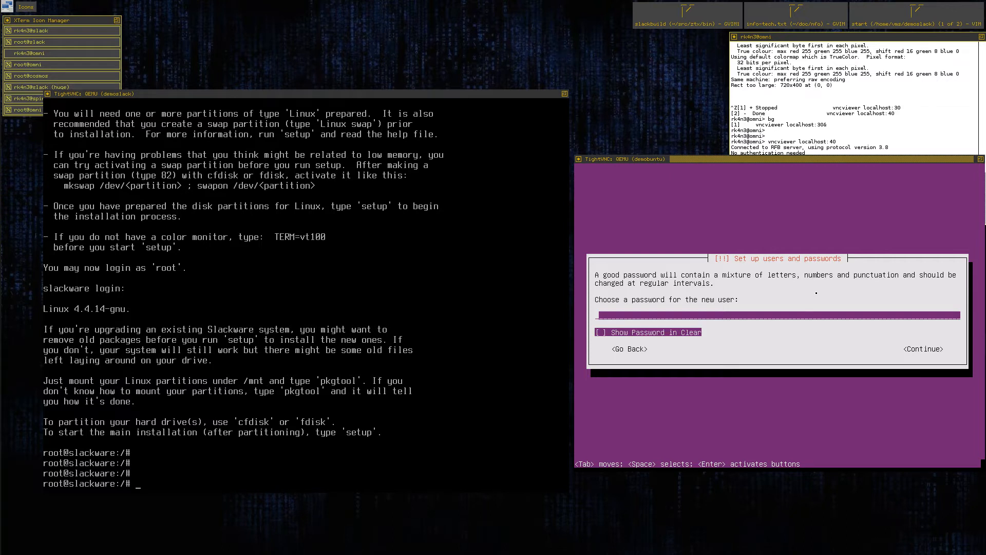
# Enter and verify the new user's account password, and agree to use the weak password.
pyautogui.write('*******')
pyautogui.press('Tab')
pyautogui.press('Tab')
pyautogui.press('Return')
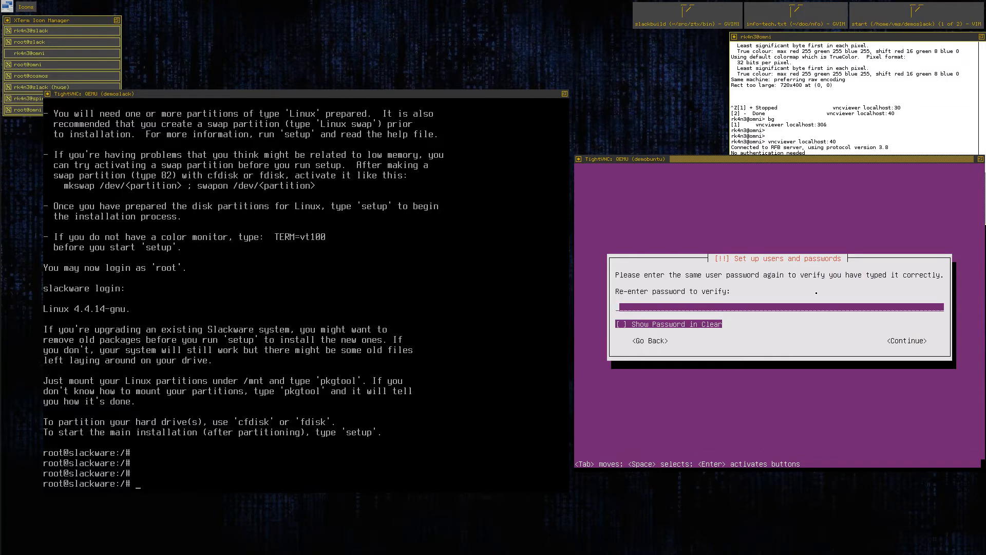
pyautogui.write('*******')
pyautogui.press('Tab')
pyautogui.press('Tab')
pyautogui.press('Return')
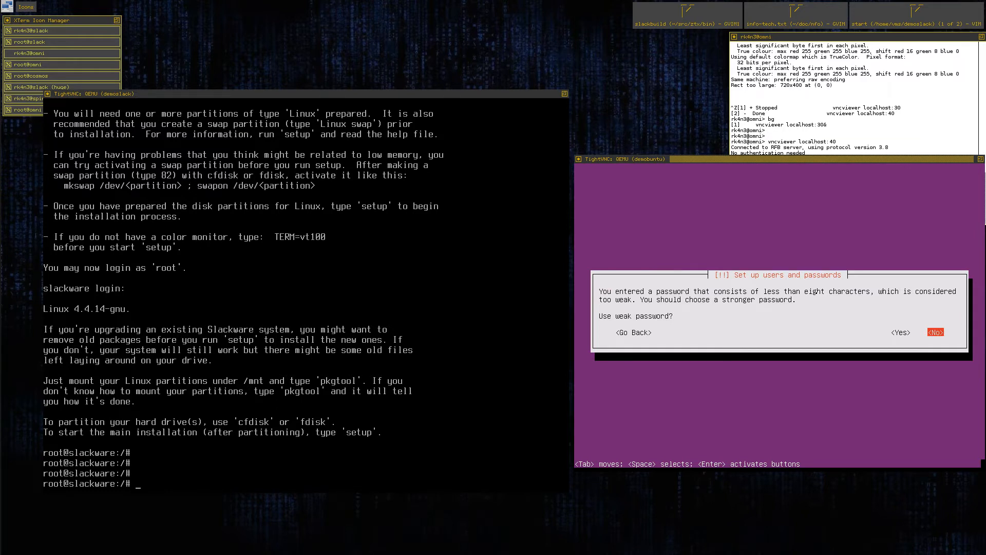
pyautogui.press('Left')
pyautogui.press('Return')
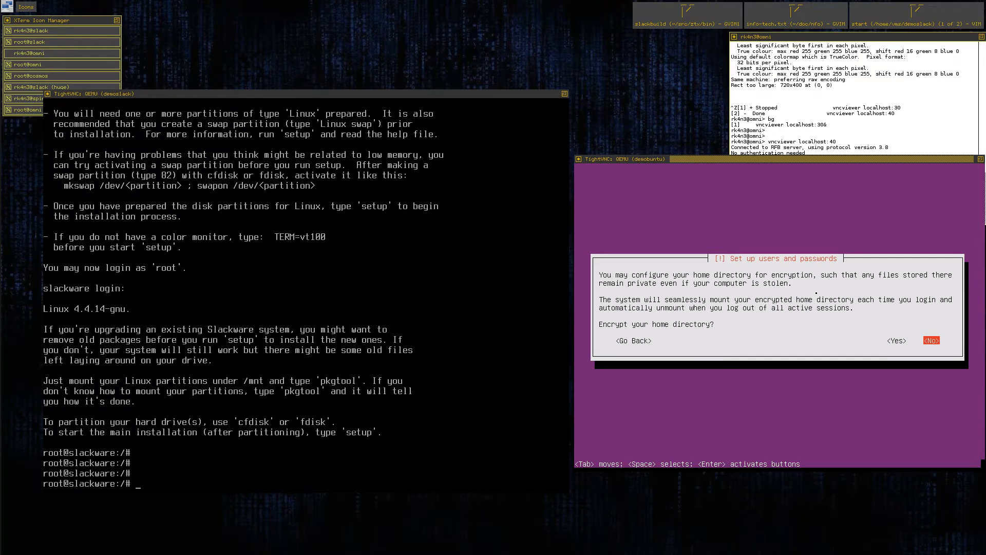
# Decline home directory encryption and accept America/Chicago as the time zone.
pyautogui.press('Return')
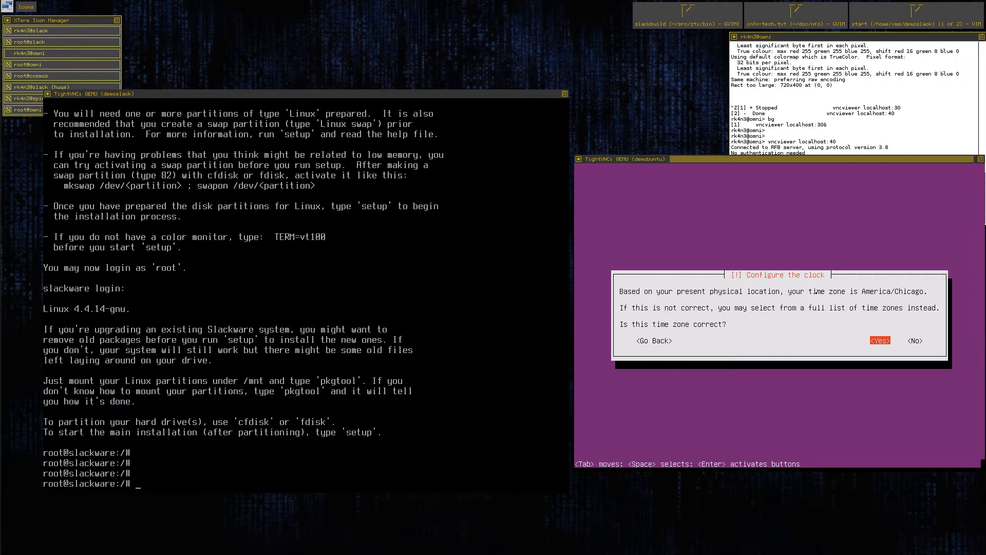
pyautogui.press('Return')
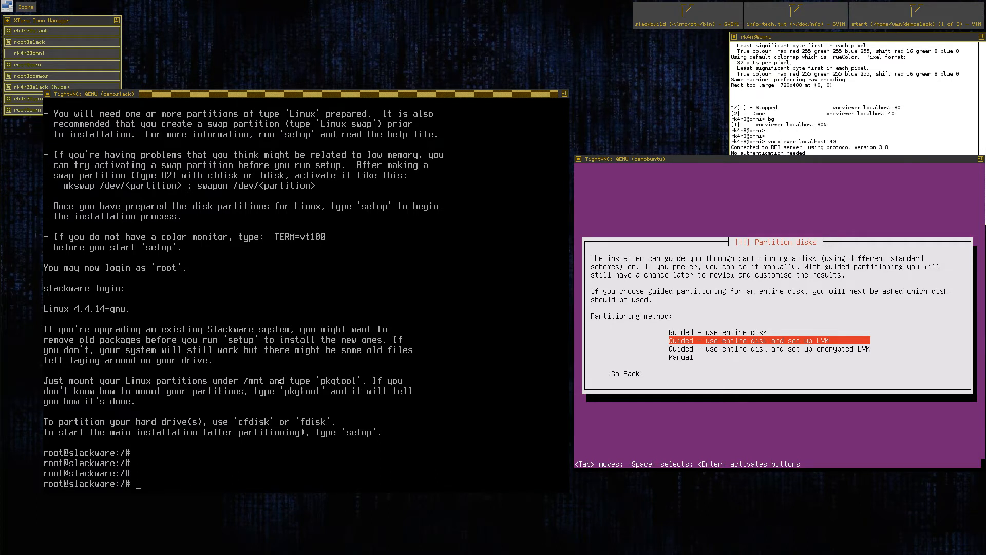
# List the disks and partitions on the Slackware machine with fdisk -l, then return to a clean prompt.
pyautogui.write('disk -l')
pyautogui.press('Return')
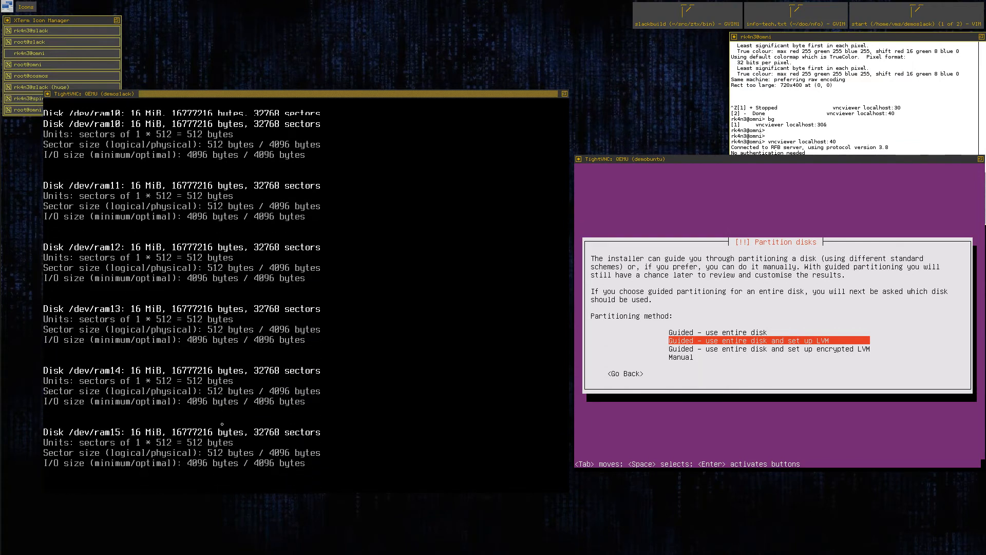
pyautogui.hotkey('ctrl', 'c')
pyautogui.press('Return')
# Run fdisk -L on the Slackware machine and look back through the earlier fdisk -l output for its disks.
pyautogui.write('fdisk -L')
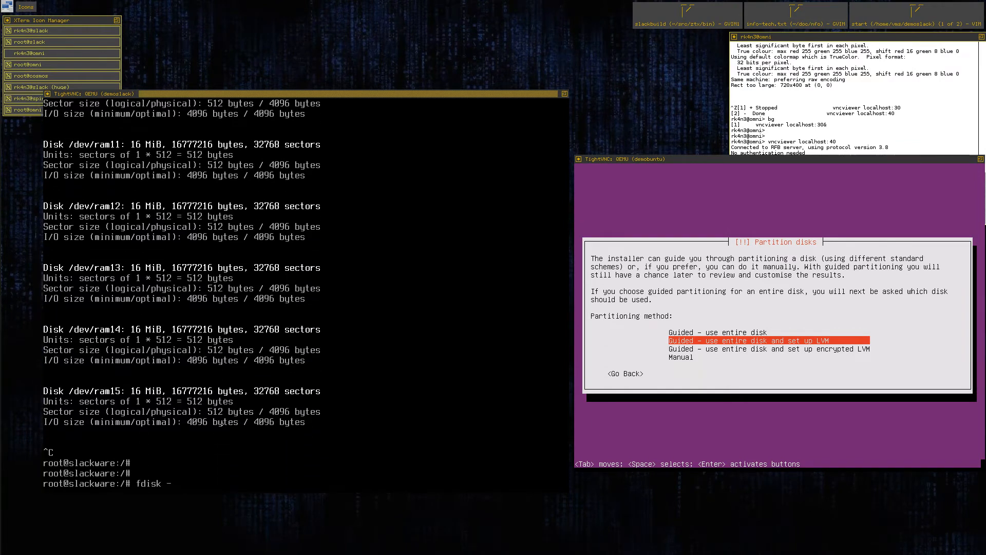
pyautogui.press('Return')
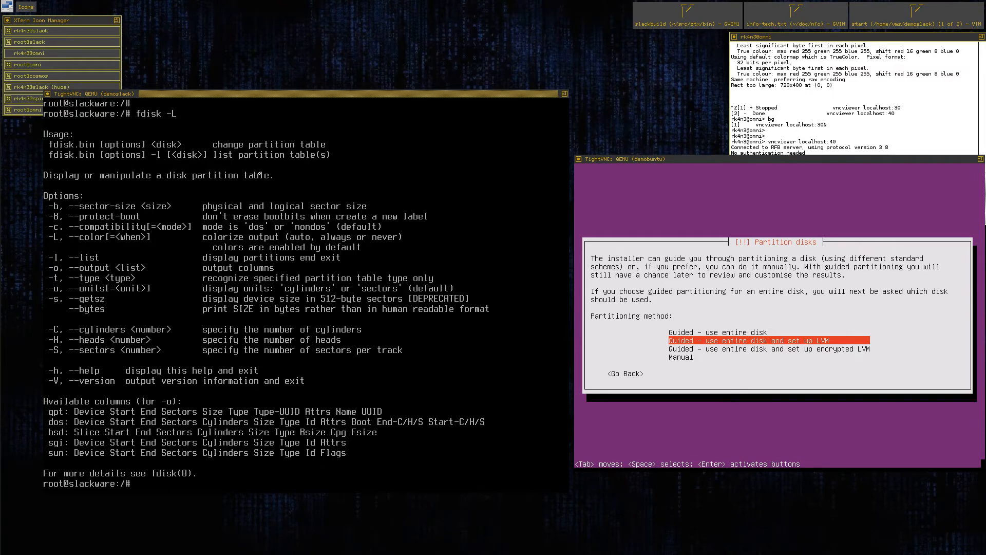
pyautogui.hotkey('ctrl', 'c')
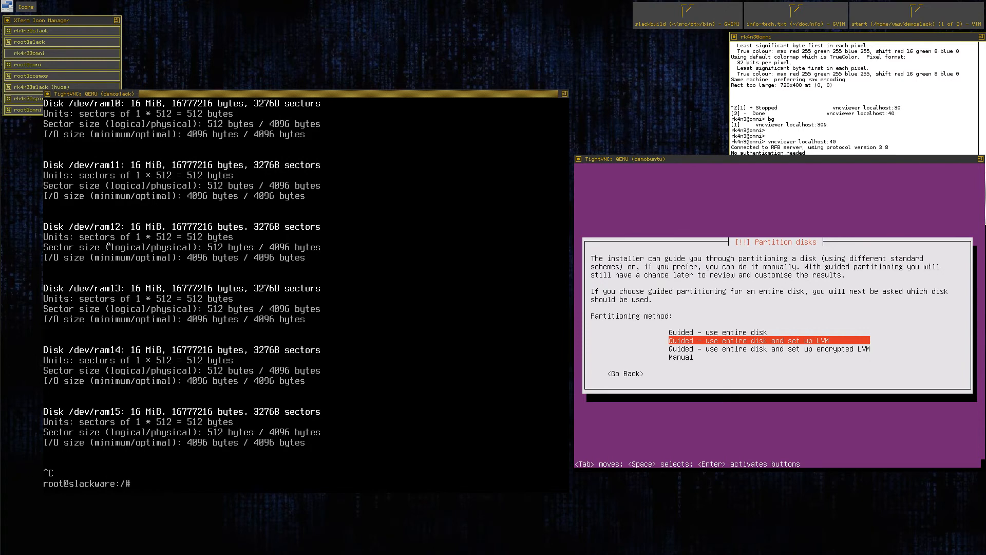
pyautogui.hotkey('shift', 'pageup')
pyautogui.hotkey('shift', 'pageup')
pyautogui.hotkey('shift', 'pageup')
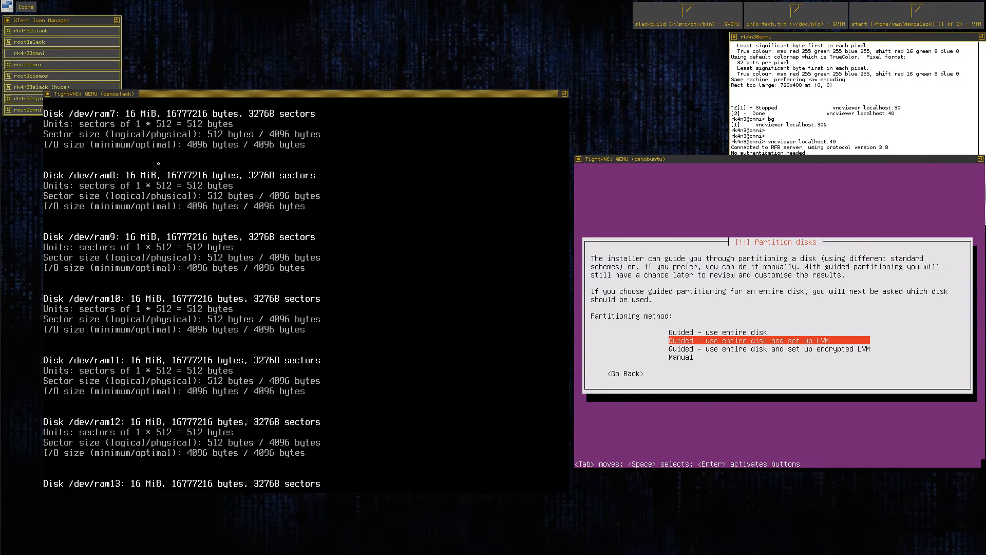
pyautogui.hotkey('shift', 'pageup')
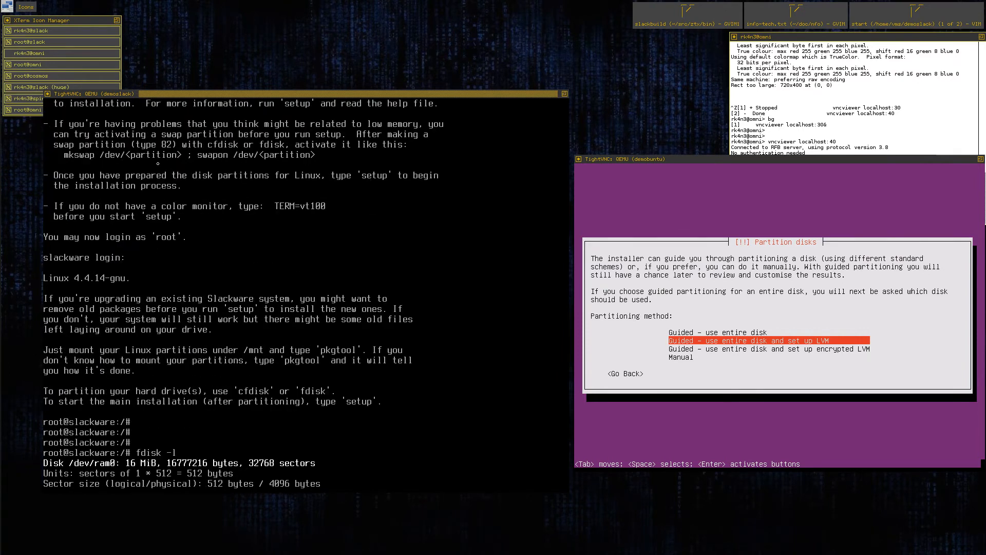
pyautogui.hotkey('shift', 'pagedown')
pyautogui.hotkey('shift', 'pagedown')
pyautogui.hotkey('shift', 'pagedown')
pyautogui.hotkey('shift', 'pagedown')
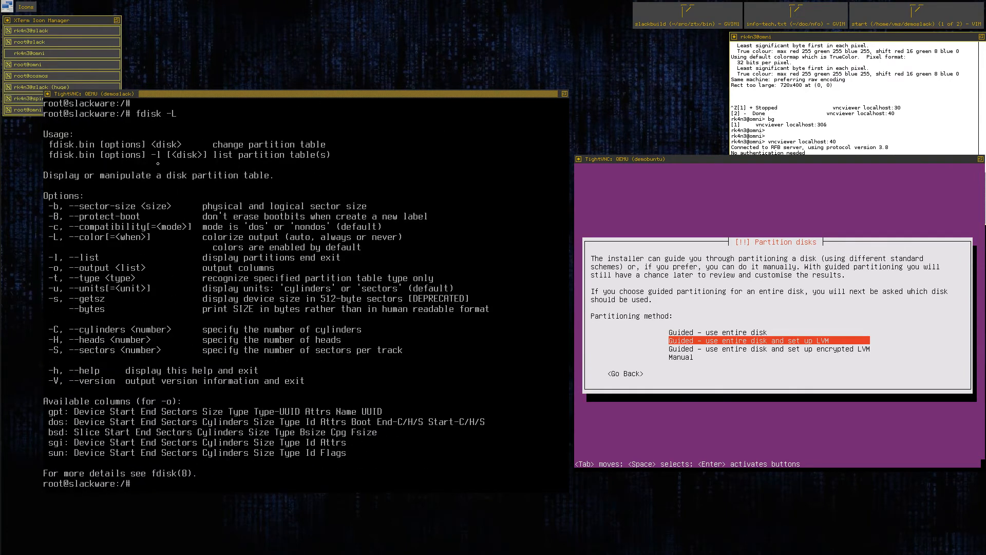
# Enter the command fdisk /dev/vda at a fresh prompt on the Slackware machine without running it.
pyautogui.press('Return')
pyautogui.press('Return')
pyautogui.press('Return')
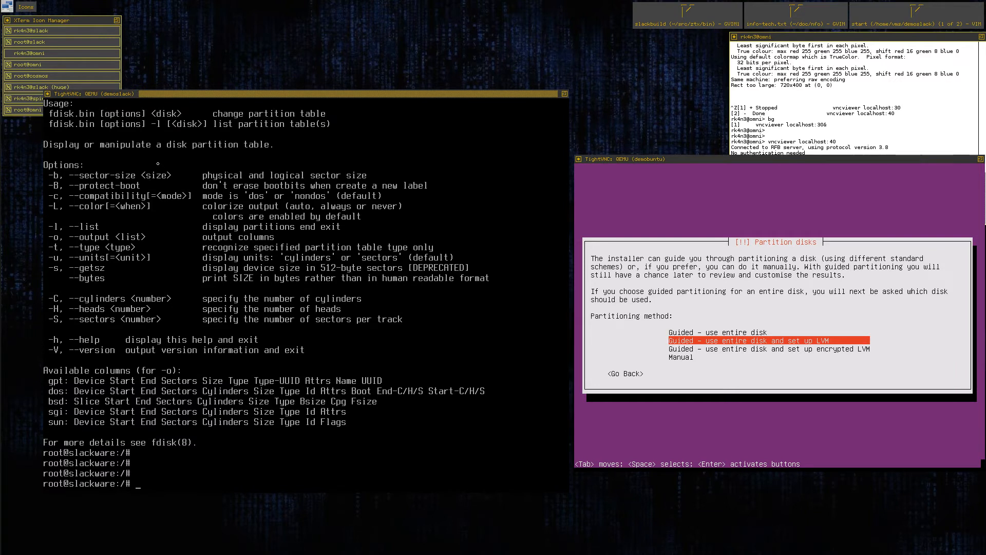
pyautogui.write('fidks')
pyautogui.press('BackSpace')
pyautogui.press('BackSpace')
pyautogui.write('isk')
pyautogui.press('BackSpace')
pyautogui.press('BackSpace')
pyautogui.write('disk /dev/vda')
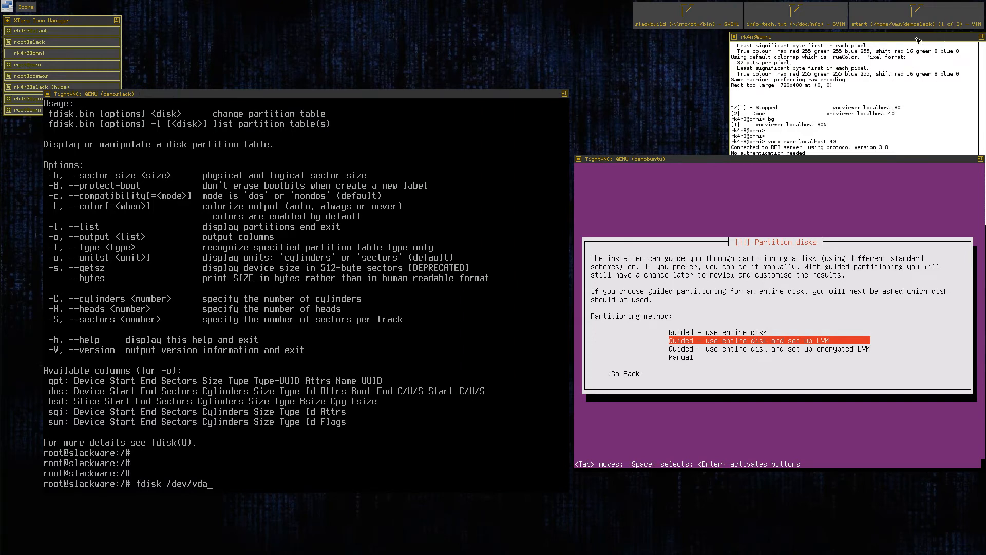
# Examine the drive file and interface in the HD0 line of the demoslack start script, then put the editor away.
pyautogui.moveTo(877, 10); pyautogui.dragTo(878, 12)
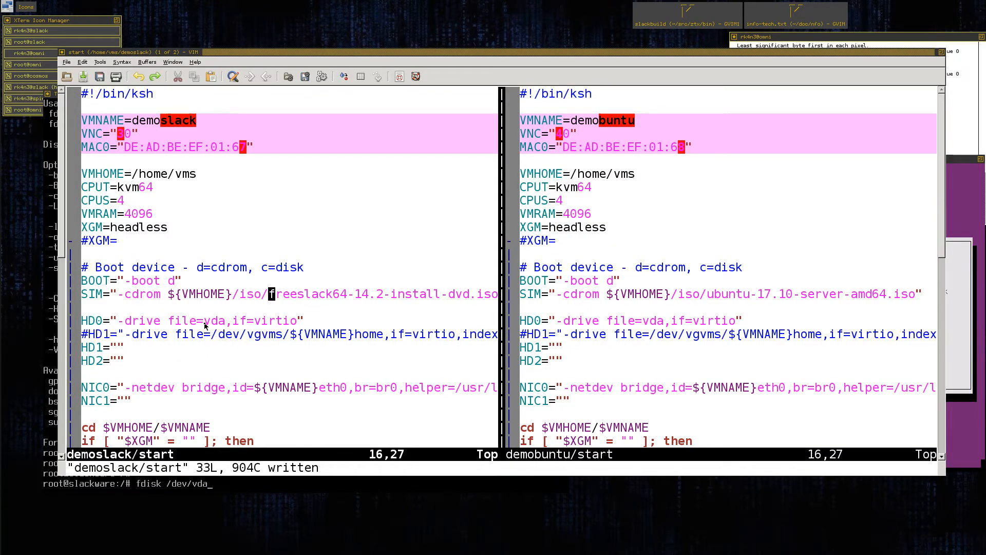
pyautogui.moveTo(208, 322); pyautogui.dragTo(294, 322)
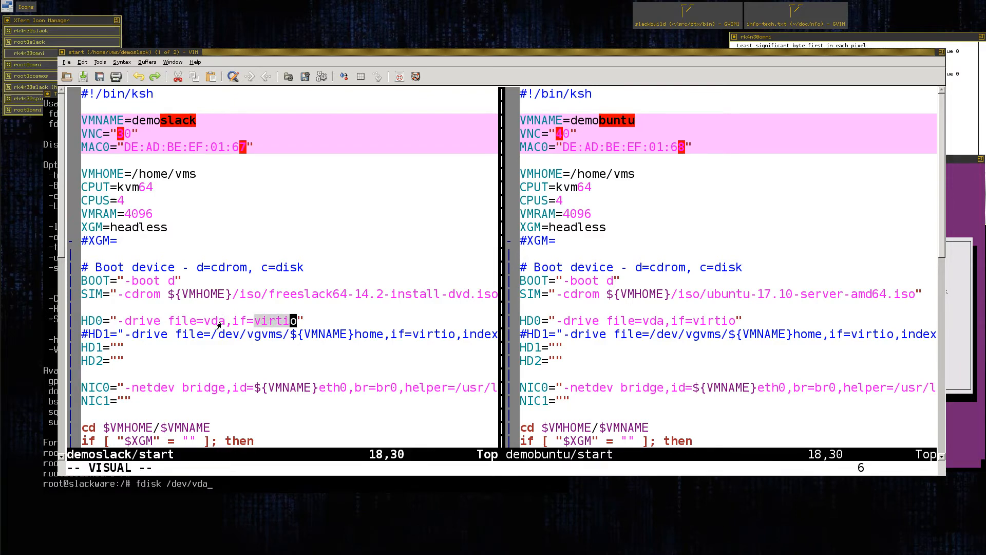
pyautogui.moveTo(207, 322); pyautogui.dragTo(221, 322)
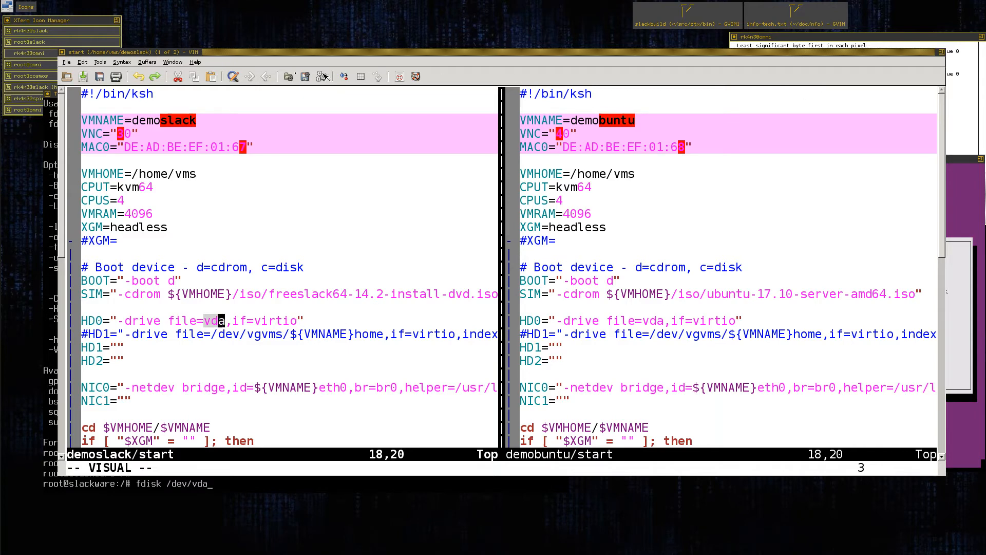
pyautogui.click(62, 52)
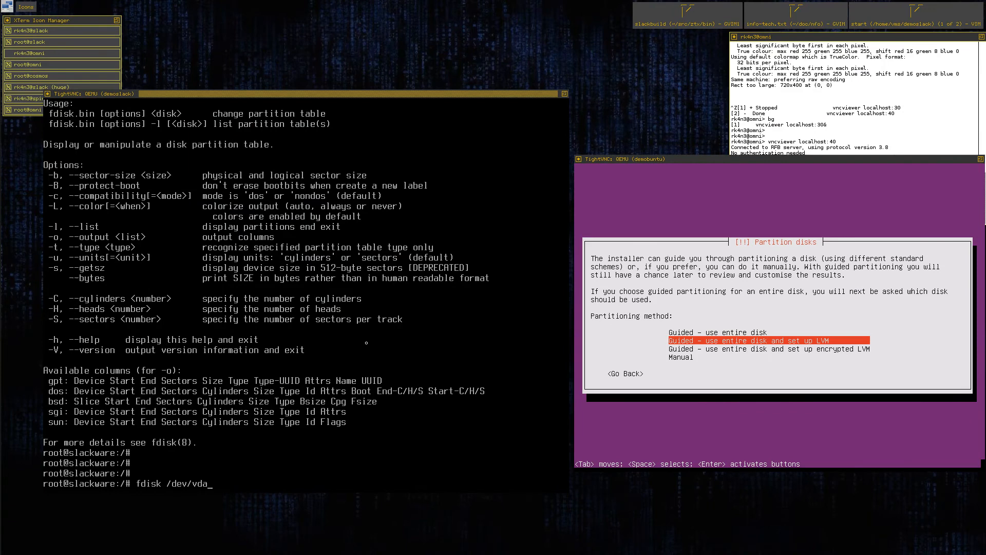
# Run the prepared fdisk command on the Slackware machine and print the disk's partition table.
pyautogui.press('Return')
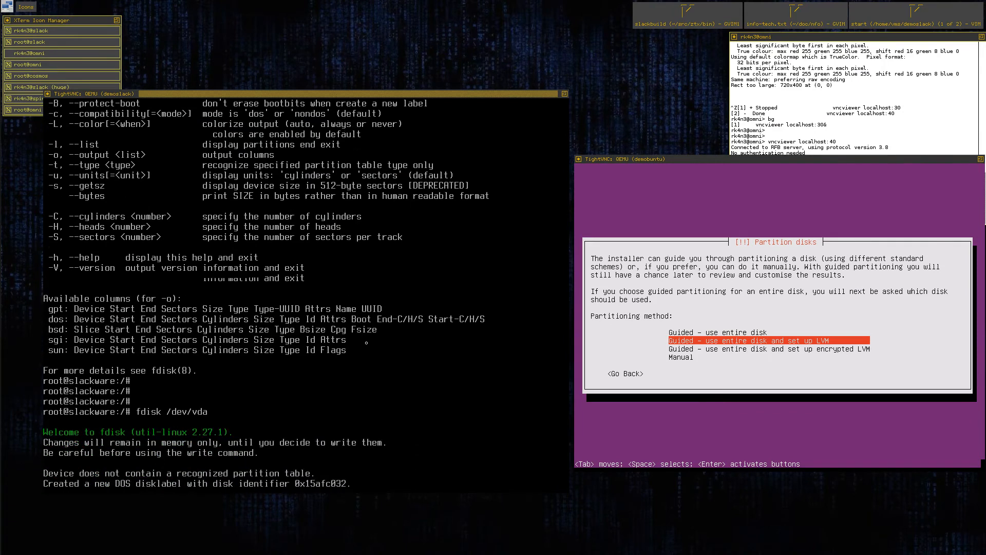
pyautogui.write('p')
pyautogui.press('Return')
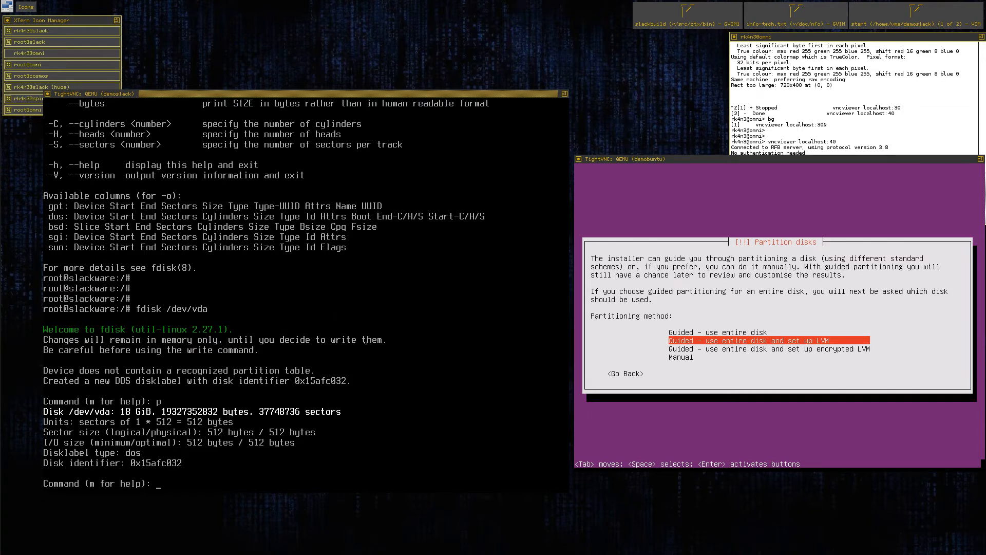
# Create primary partition 1 on /dev/vda with the default first sector and a size of +16G.
pyautogui.write('n')
pyautogui.press('Return')
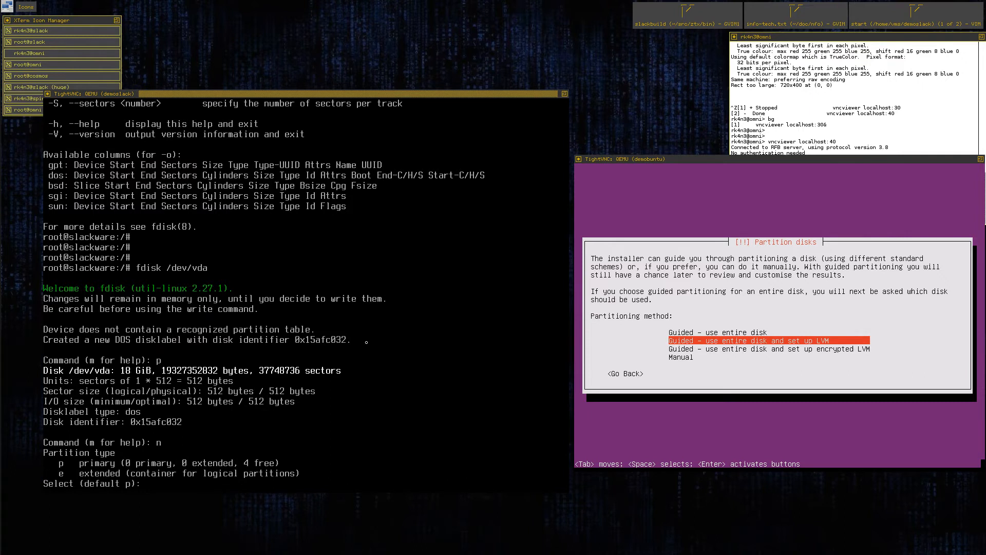
pyautogui.write('p')
pyautogui.press('Return')
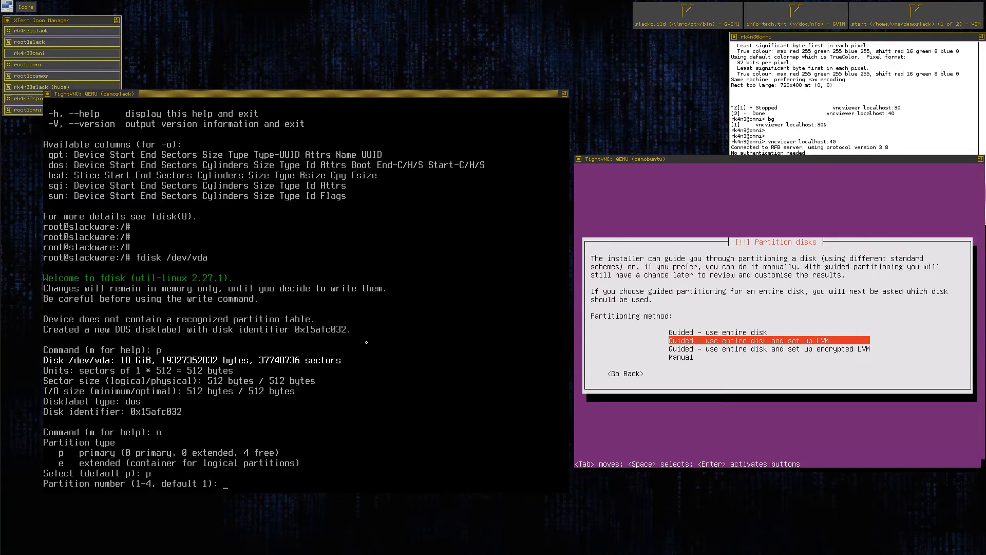
pyautogui.press('Return')
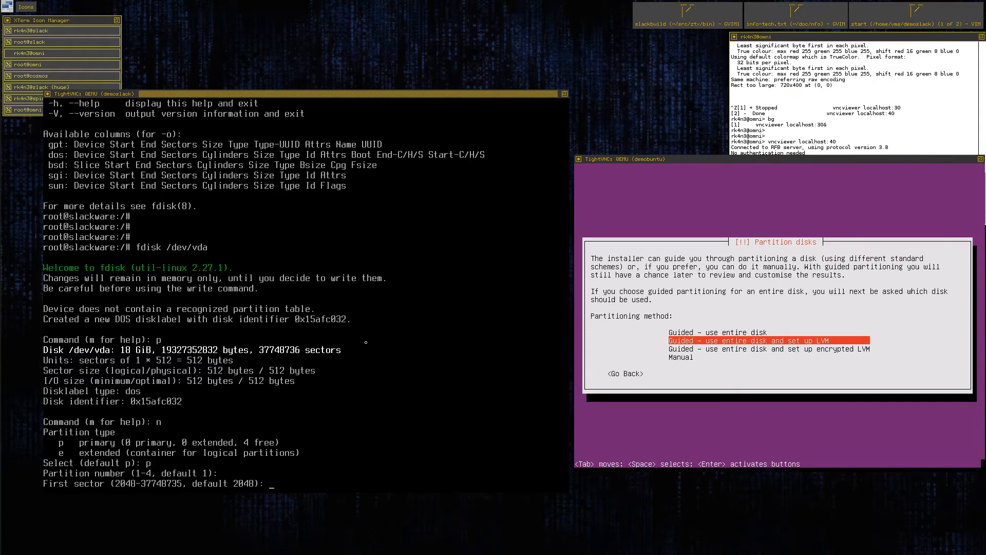
pyautogui.press('Return')
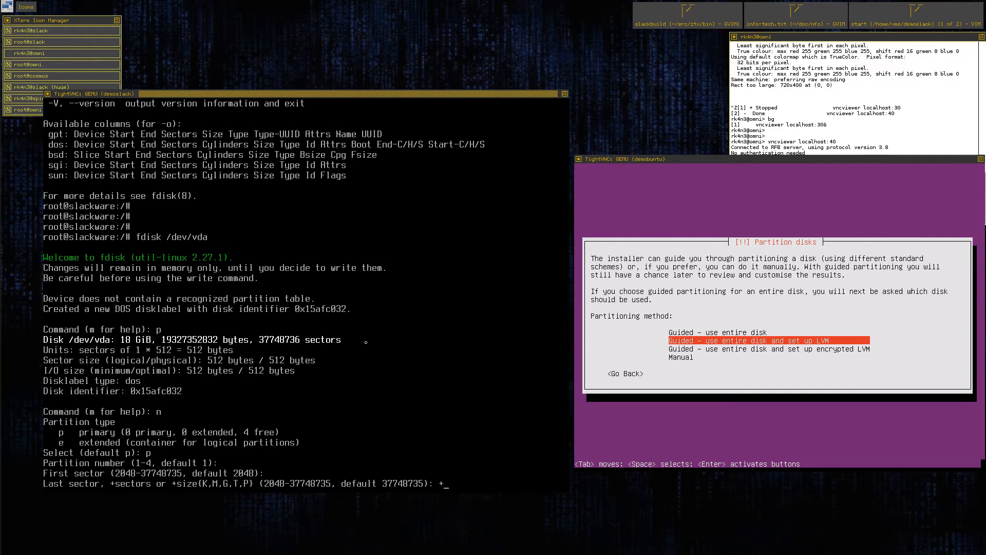
pyautogui.write('+16G')
pyautogui.press('Return')
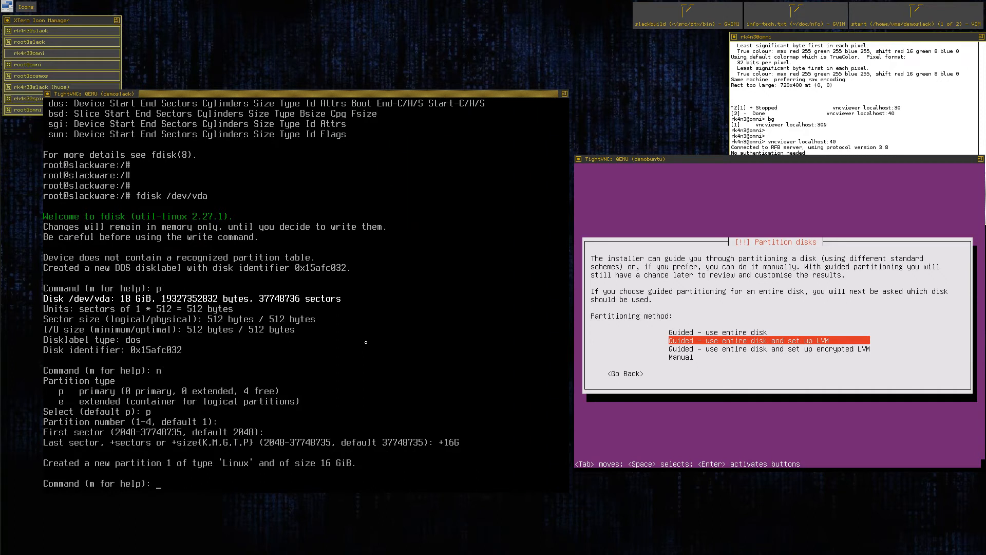
# Create primary partition 2 from the remaining space with the default number and sectors, and print the partition table.
pyautogui.write('n')
pyautogui.press('Return')
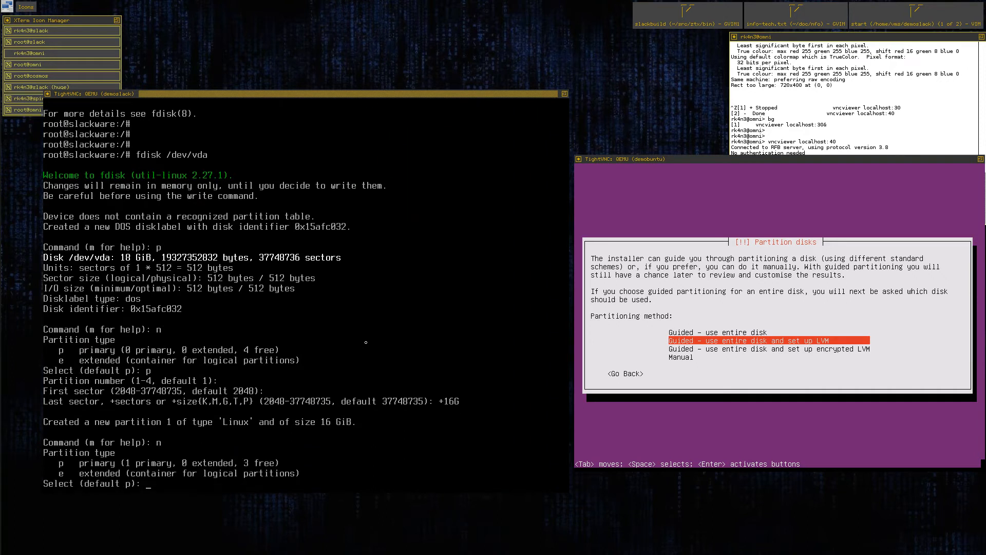
pyautogui.write('p')
pyautogui.press('Return')
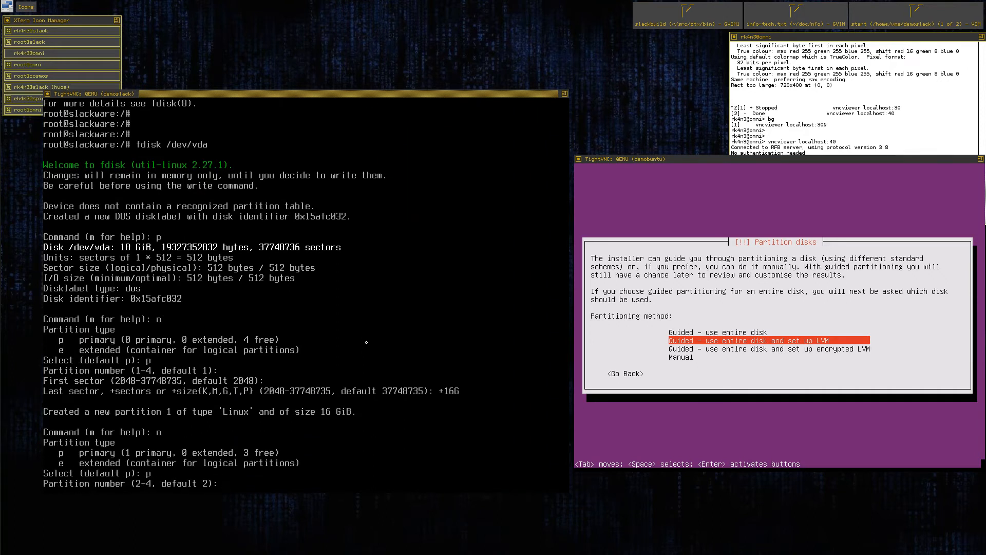
pyautogui.press('Return')
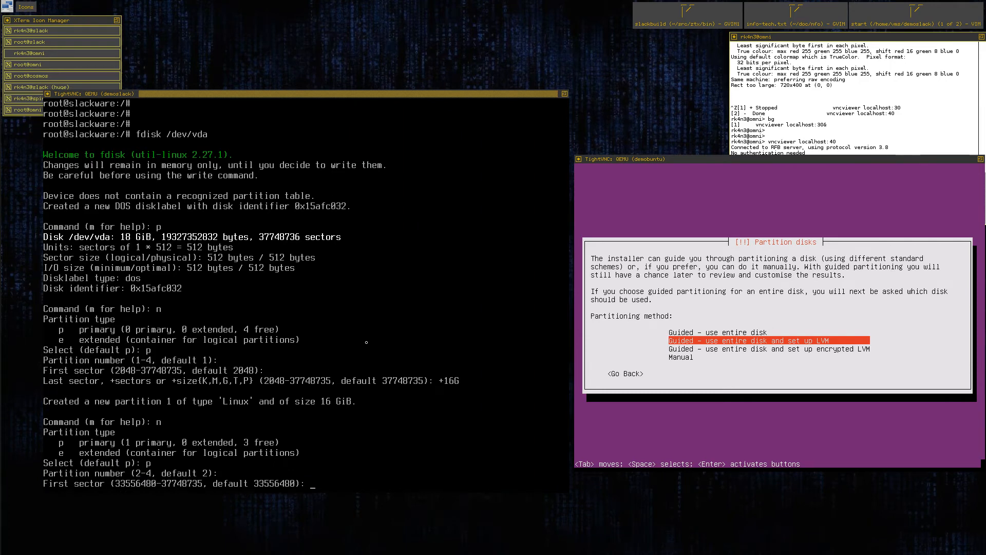
pyautogui.press('Return')
pyautogui.press('Return')
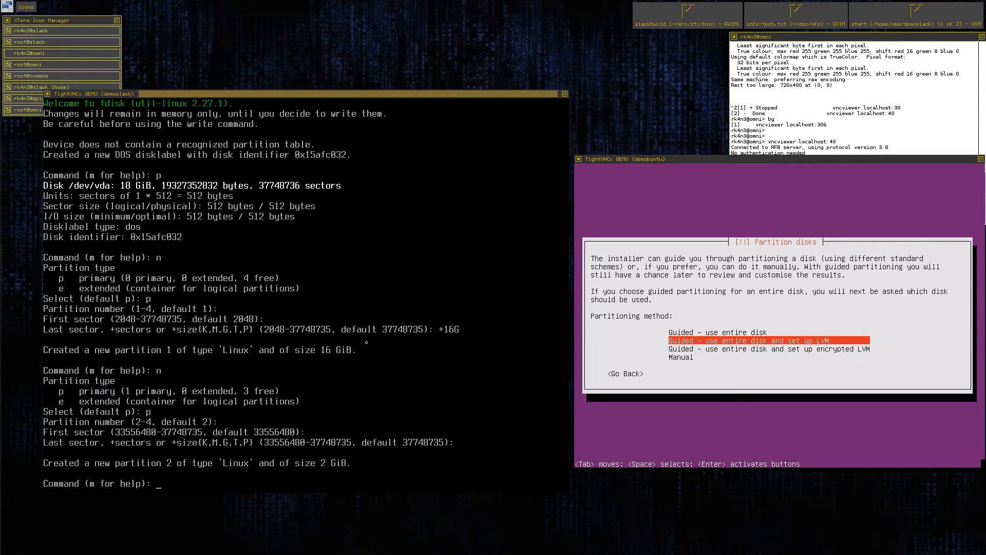
pyautogui.write('p')
pyautogui.press('Return')
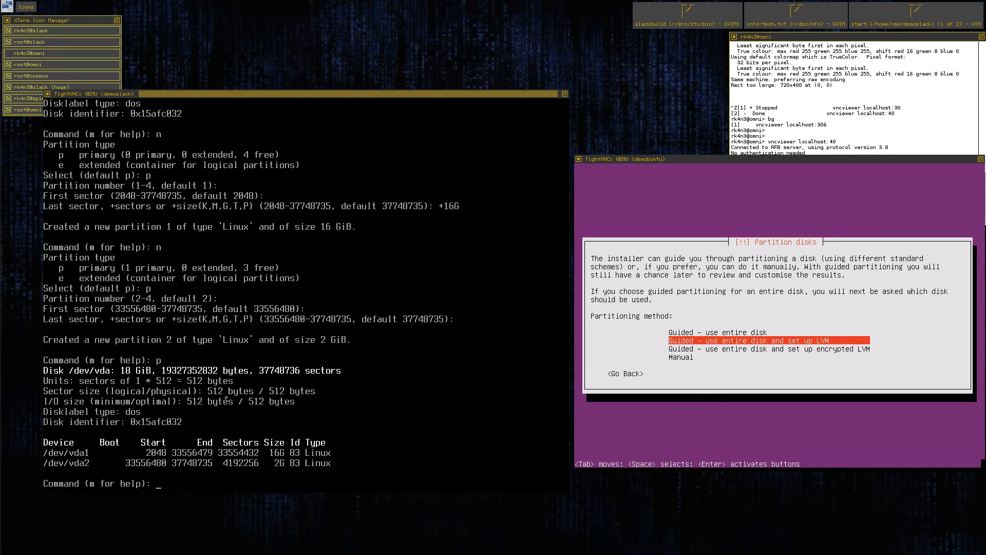
pyautogui.write('p')
pyautogui.press('Return')
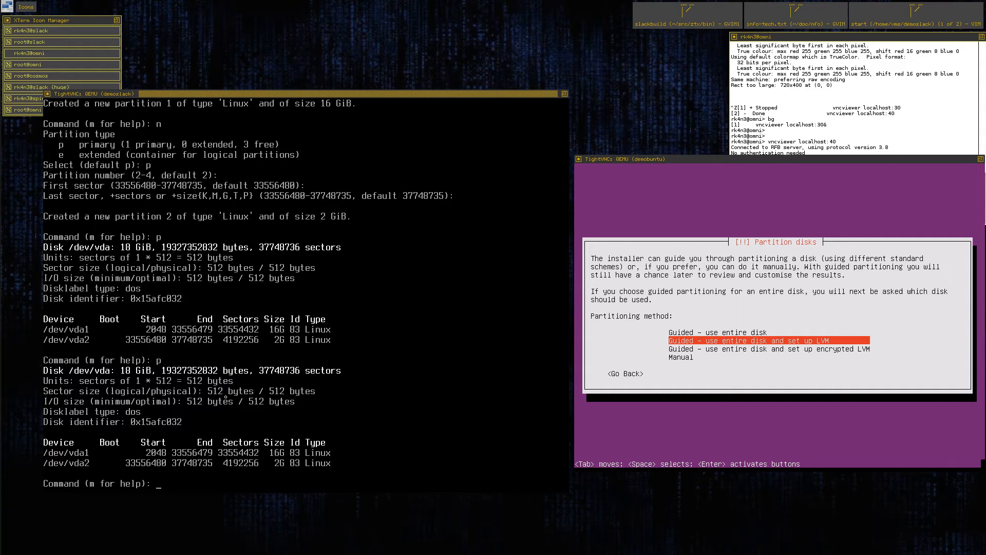
# Change the type of partition 2 to 82 (Linux swap) and print the partition table.
pyautogui.write('t')
pyautogui.press('Return')
pyautogui.write('2')
pyautogui.press('Return')
pyautogui.write('8')
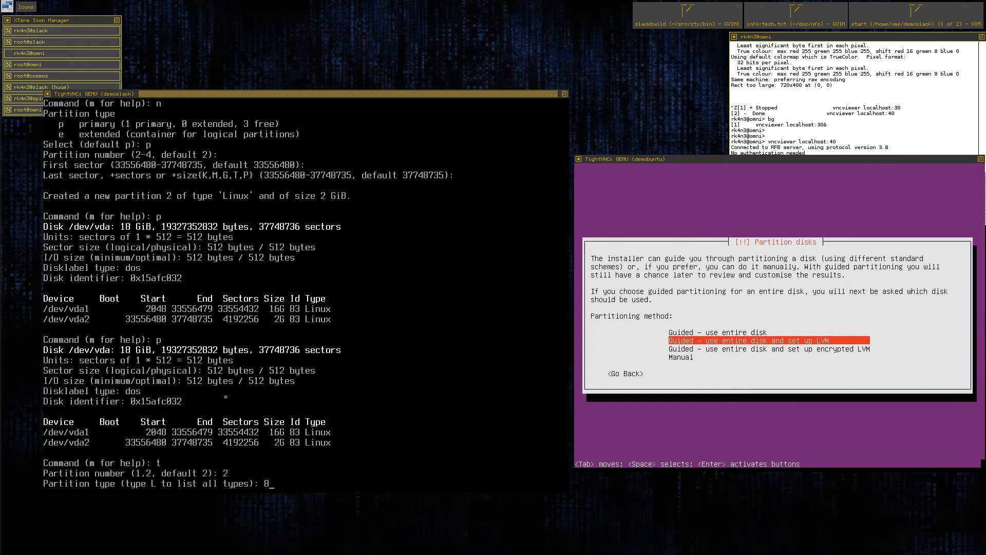
pyautogui.write('2')
pyautogui.press('Return')
pyautogui.write('p')
pyautogui.press('Return')
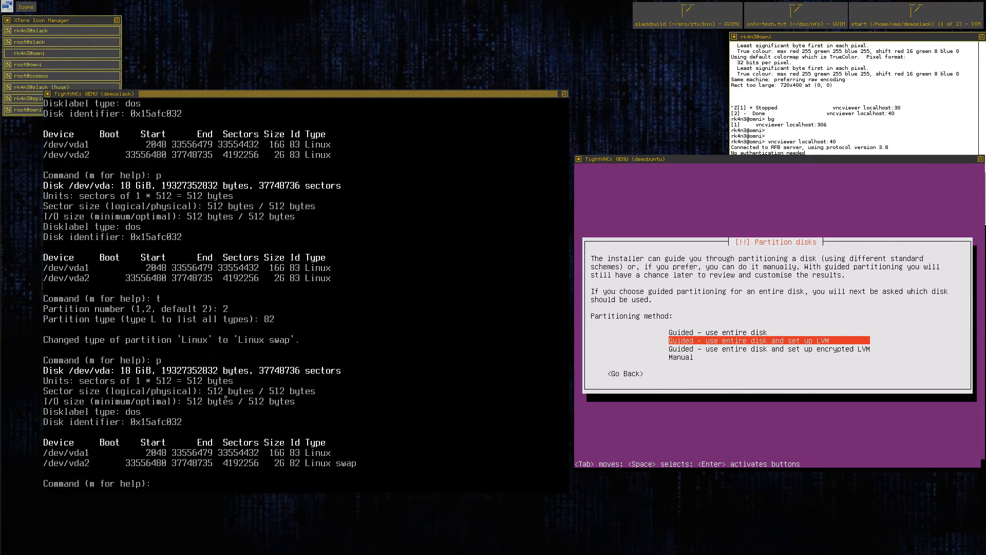
# Enable the bootable flag on partition 1, and write the partition table to the disk after checking it.
pyautogui.write('a')
pyautogui.press('Return')
pyautogui.write('1')
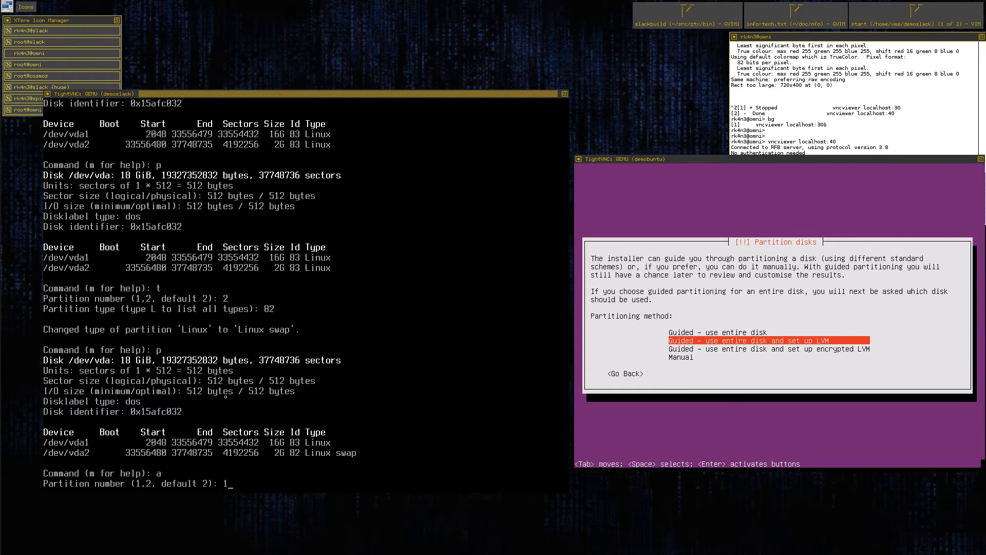
pyautogui.press('Return')
pyautogui.write('p')
pyautogui.press('Return')
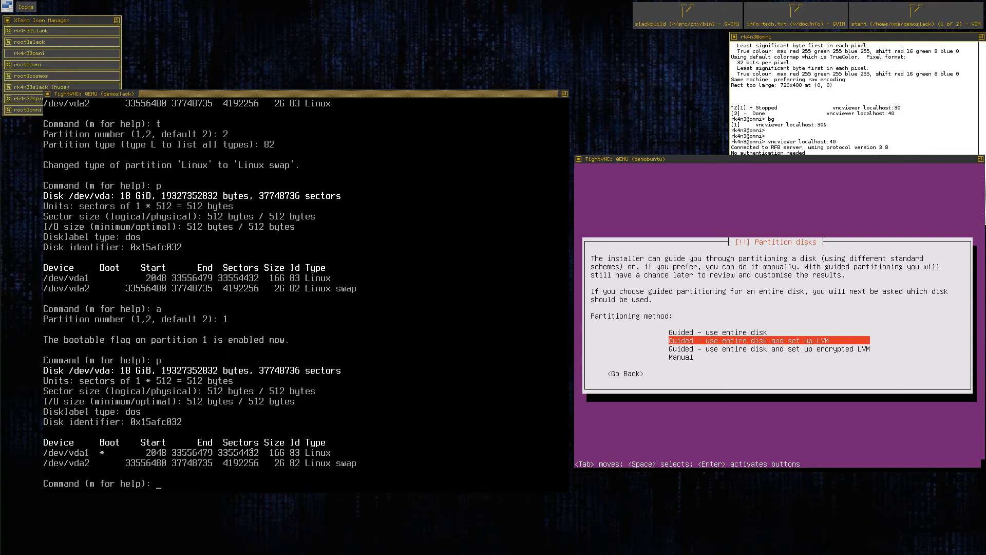
pyautogui.write('w')
pyautogui.press('Return')
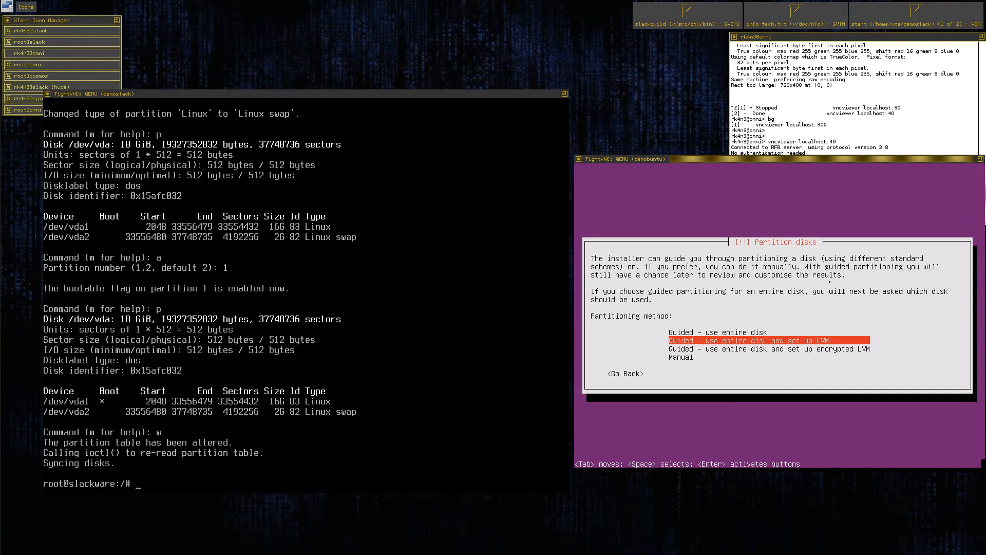
# Partition the Ubuntu machine with Guided - use entire disk on Virtual disk 1 (vda), and agree to write the changes.
pyautogui.press('Up')
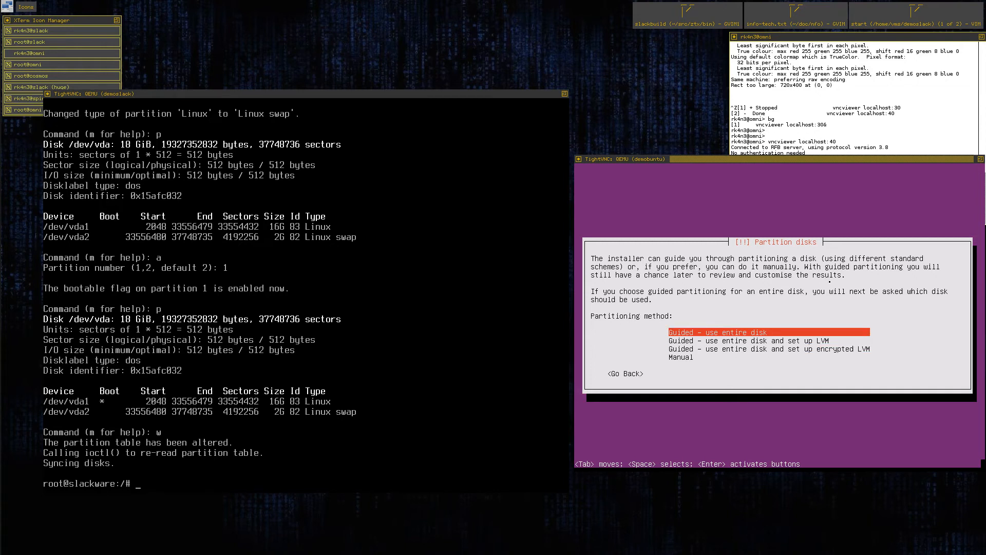
pyautogui.press('Return')
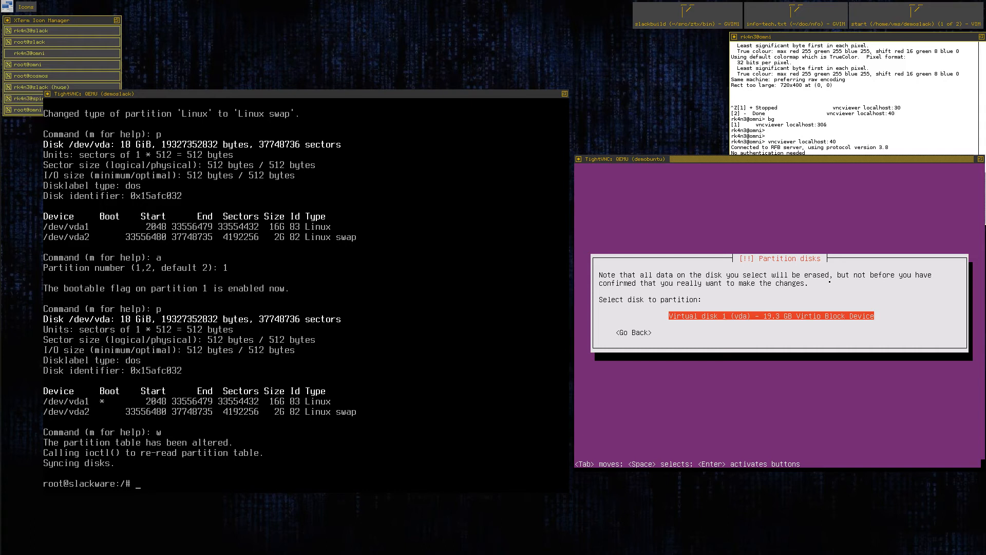
pyautogui.press('Return')
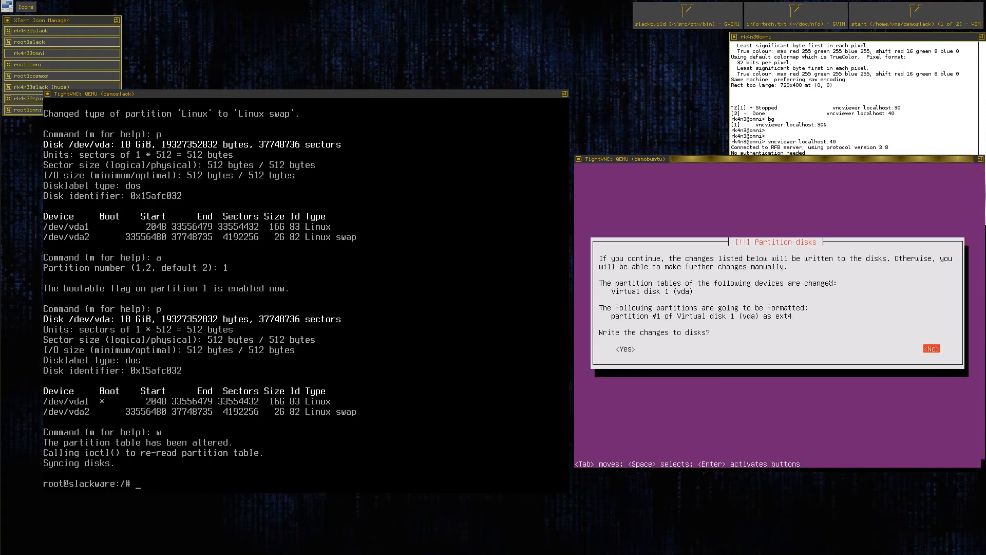
pyautogui.press('Tab')
pyautogui.press('Return')
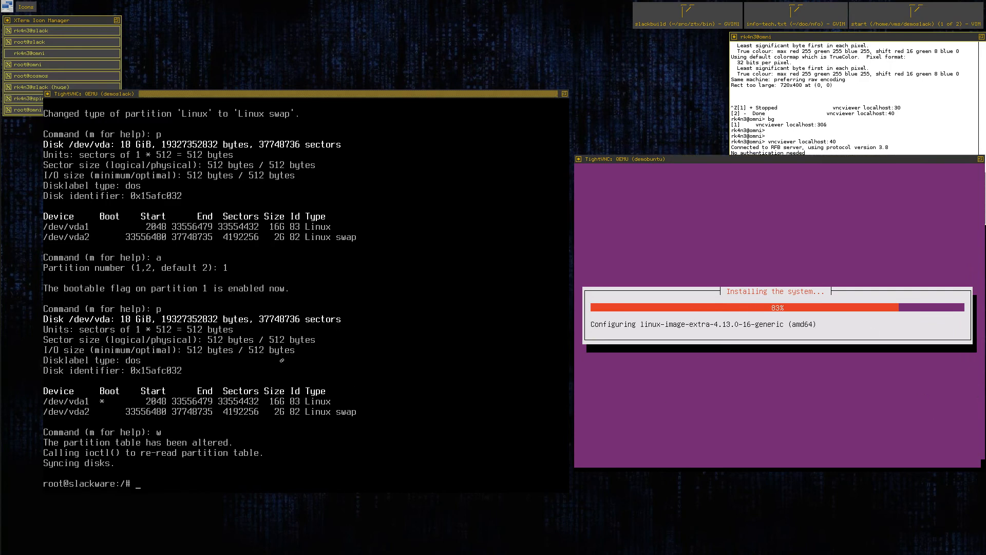
# Start the Slackware installer on the Slackware machine with the setup command.
pyautogui.press('Up')
pyautogui.press('Down')
pyautogui.press('Return')
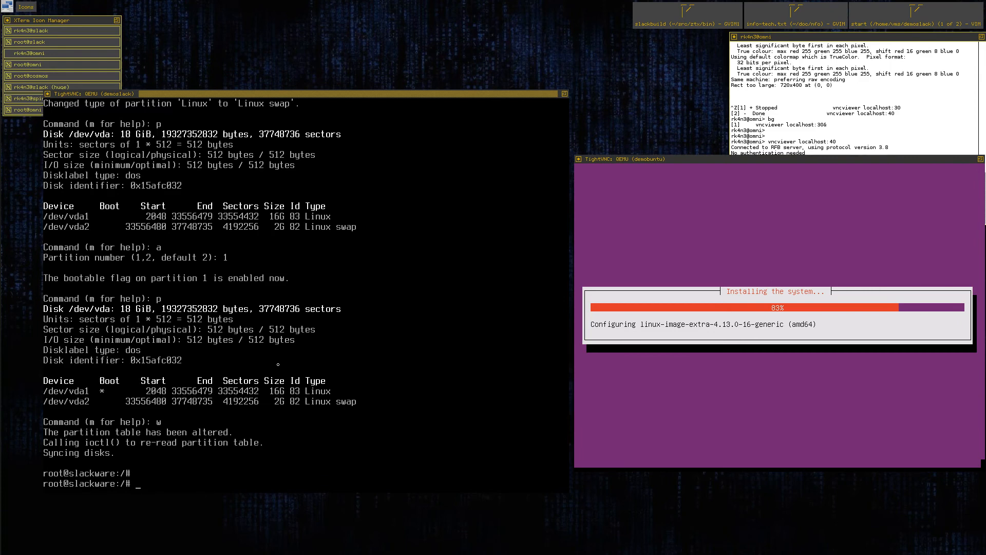
pyautogui.press('Return')
pyautogui.press('Return')
pyautogui.write('set')
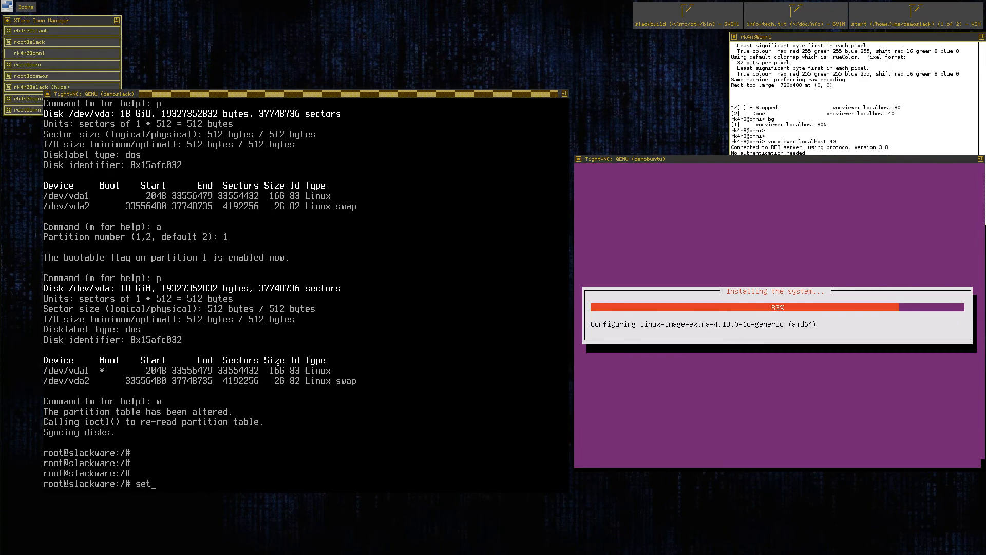
pyautogui.write('up')
pyautogui.press('Return')
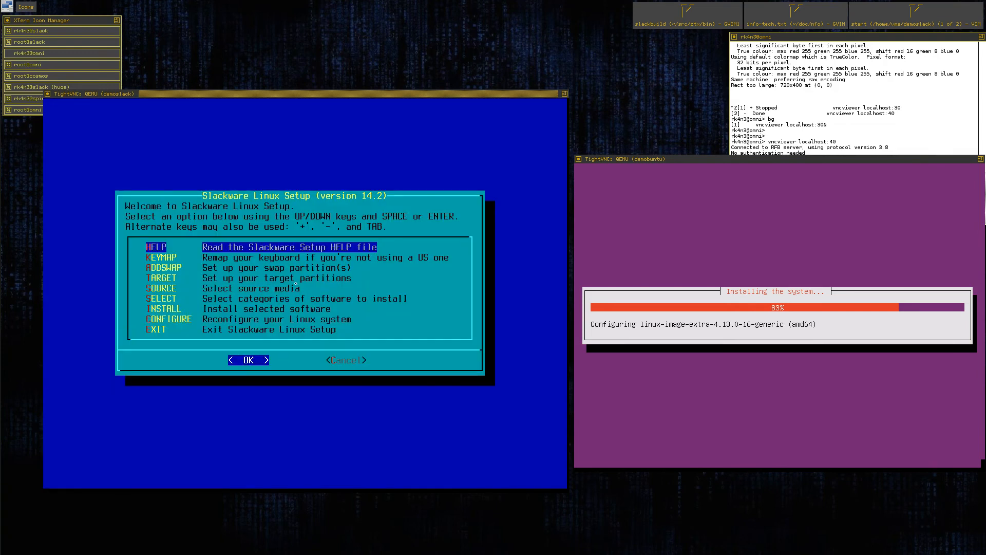
# Set up /dev/vda2 as swap through ADDSWAP without checking for bad blocks, and accept its fstab entry.
pyautogui.press('Down')
pyautogui.press('Down')
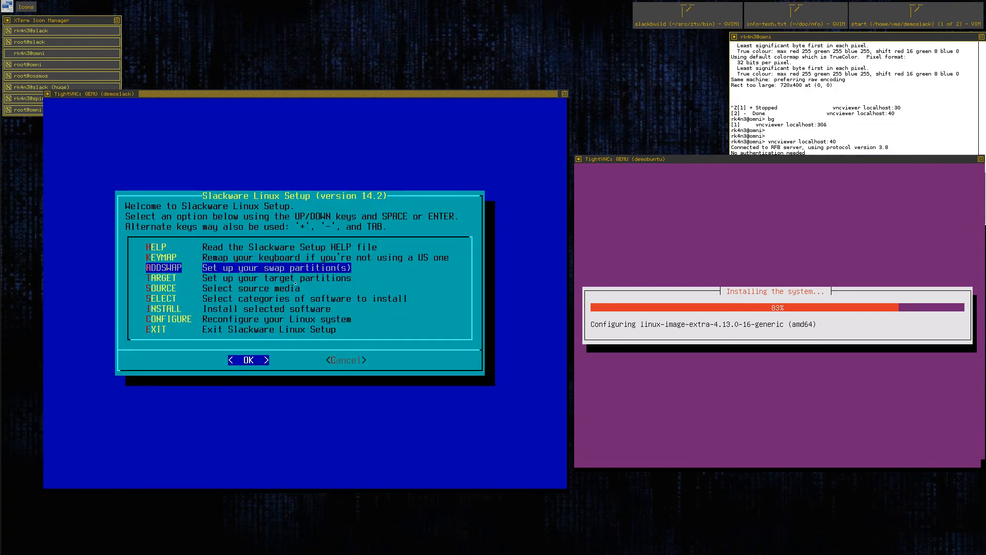
pyautogui.press('Return')
pyautogui.press('Return')
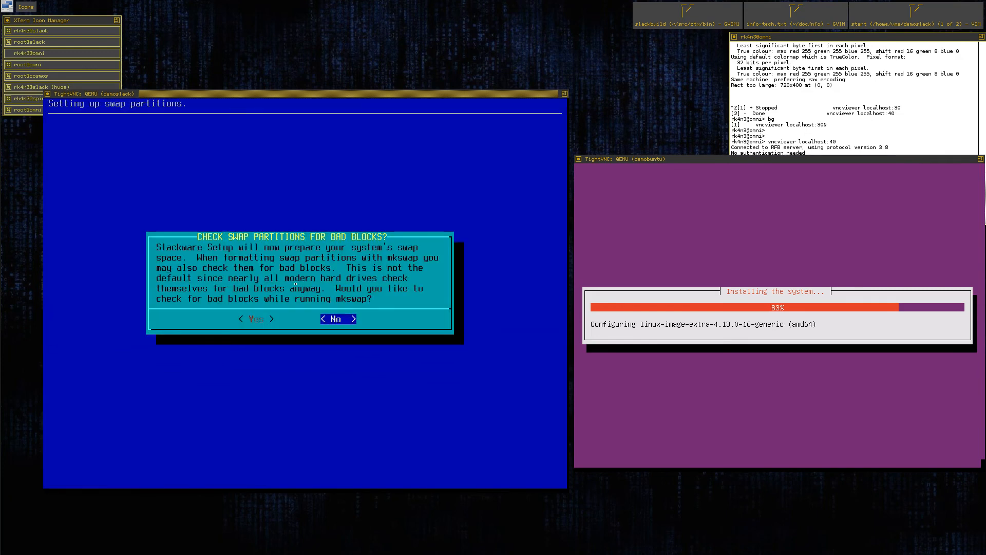
pyautogui.press('Return')
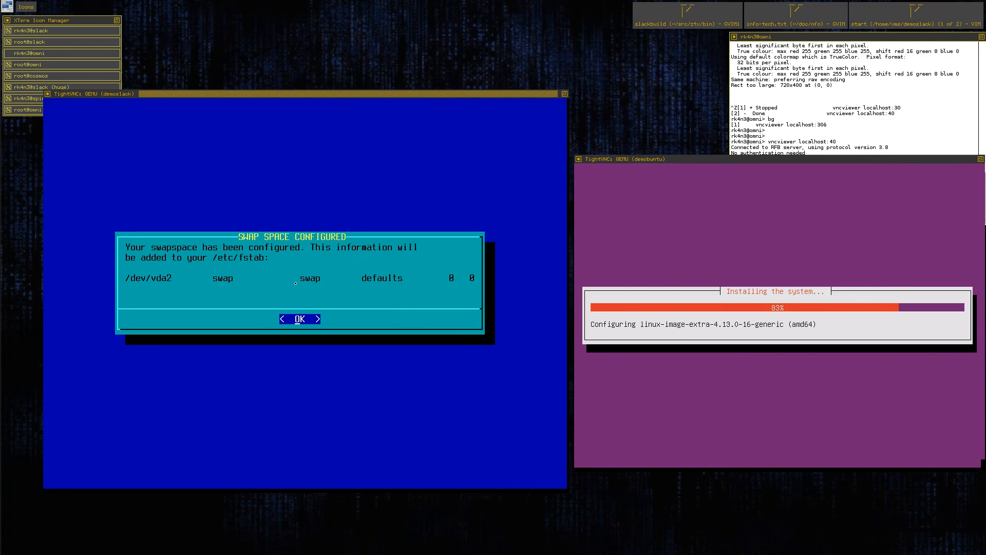
pyautogui.press('Return')
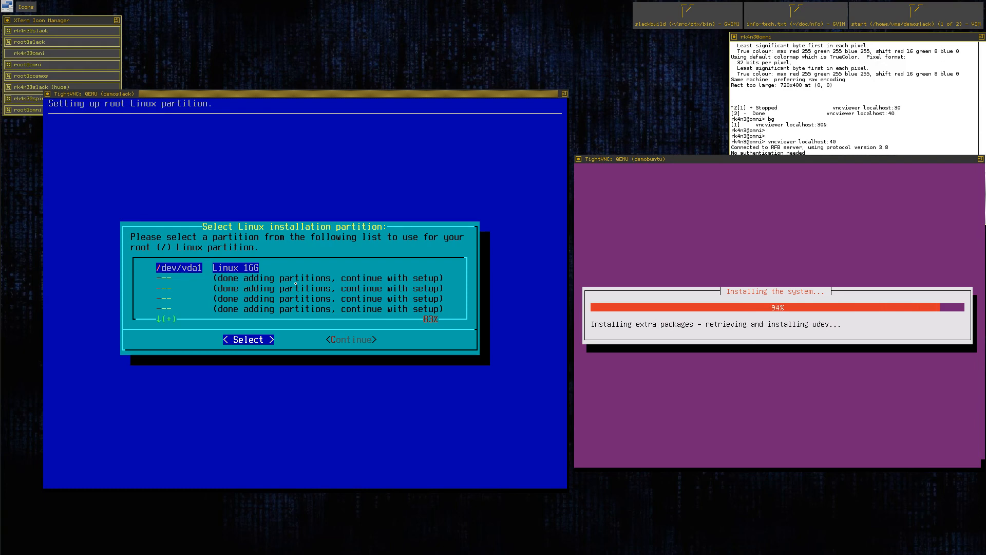
# Select /dev/vda1 as the Slackware root partition and quick-format it as ext4 without checking for bad blocks.
pyautogui.press('Return')
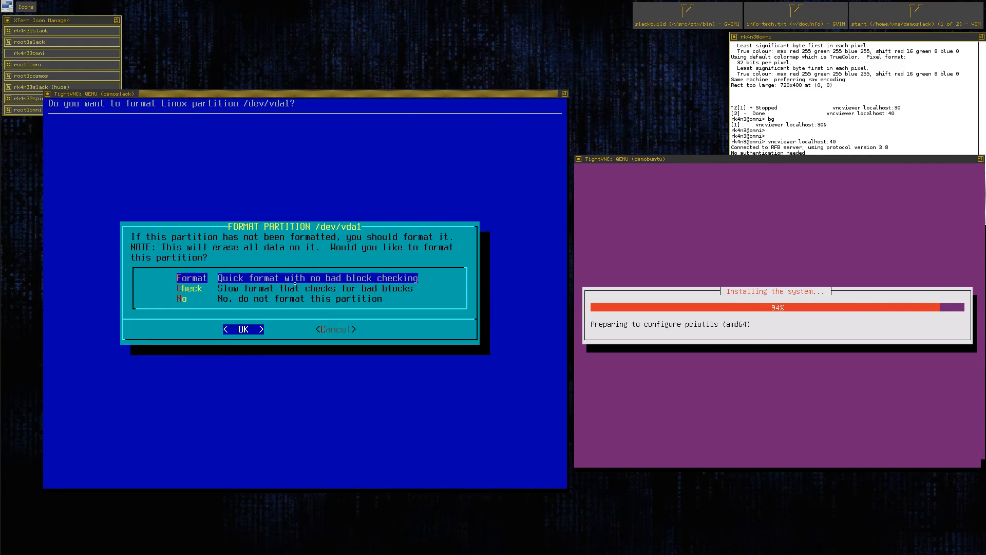
pyautogui.press('Return')
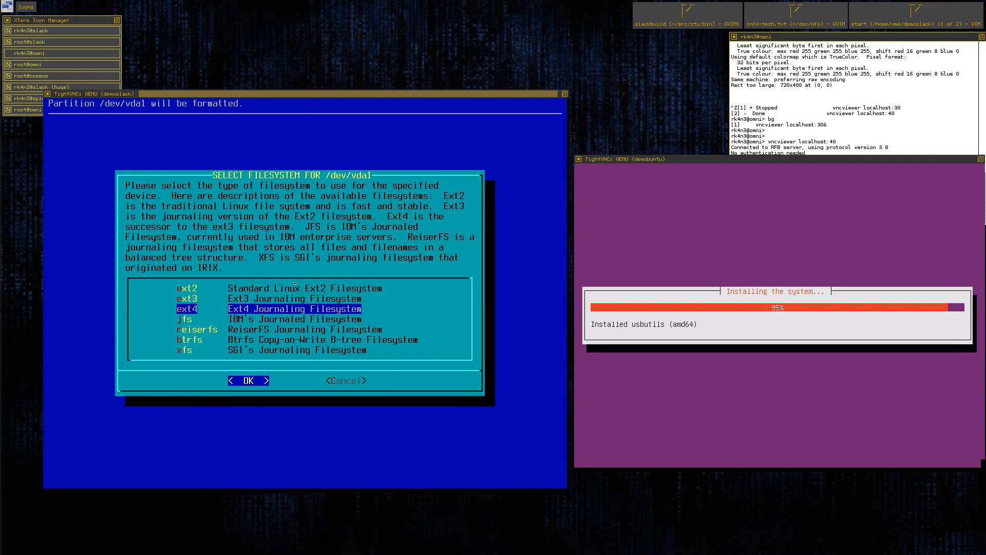
pyautogui.press('Return')
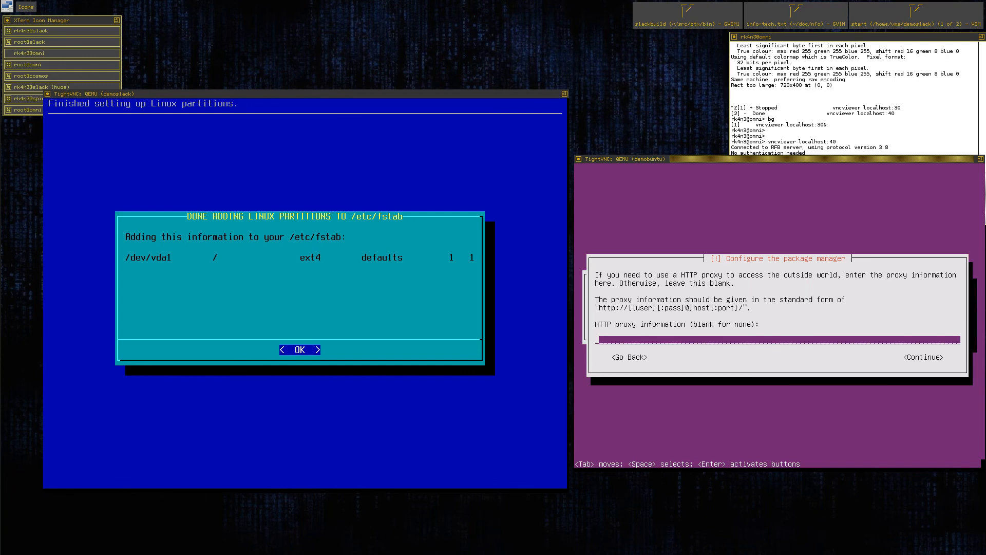
# Continue the Ubuntu package manager configuration with a blank HTTP proxy, and accept the Slackware root partition's fstab entry.
pyautogui.press('Tab')
pyautogui.press('Return')
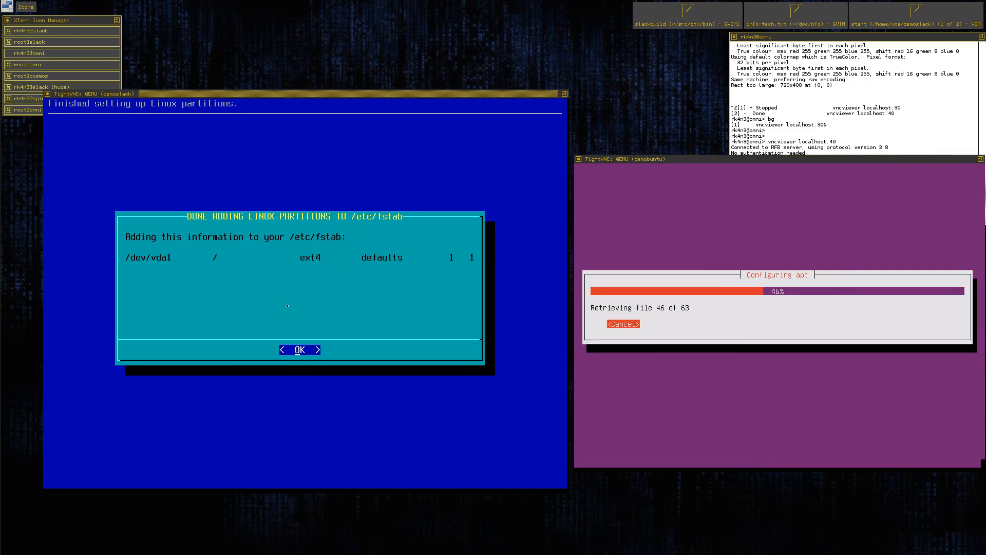
pyautogui.press('Return')
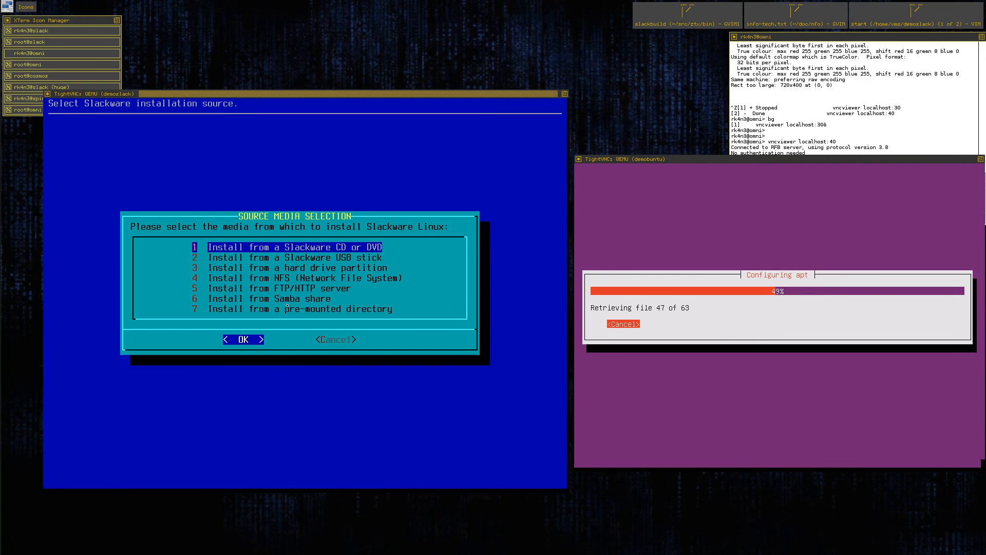
# Choose a Slackware CD or DVD as the installation source and scan for the drive with the auto option.
pyautogui.press('Down')
pyautogui.press('Up')
pyautogui.press('Return')
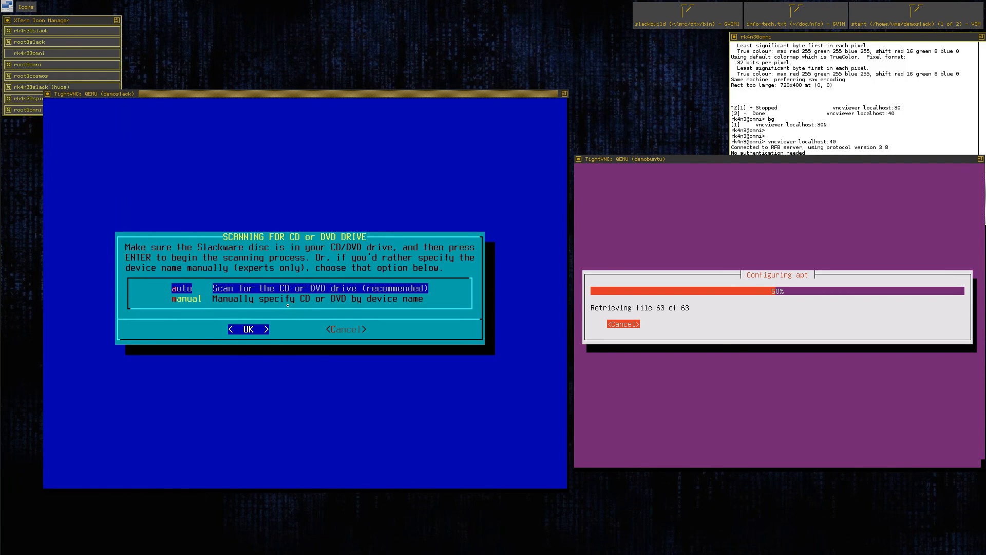
pyautogui.press('Return')
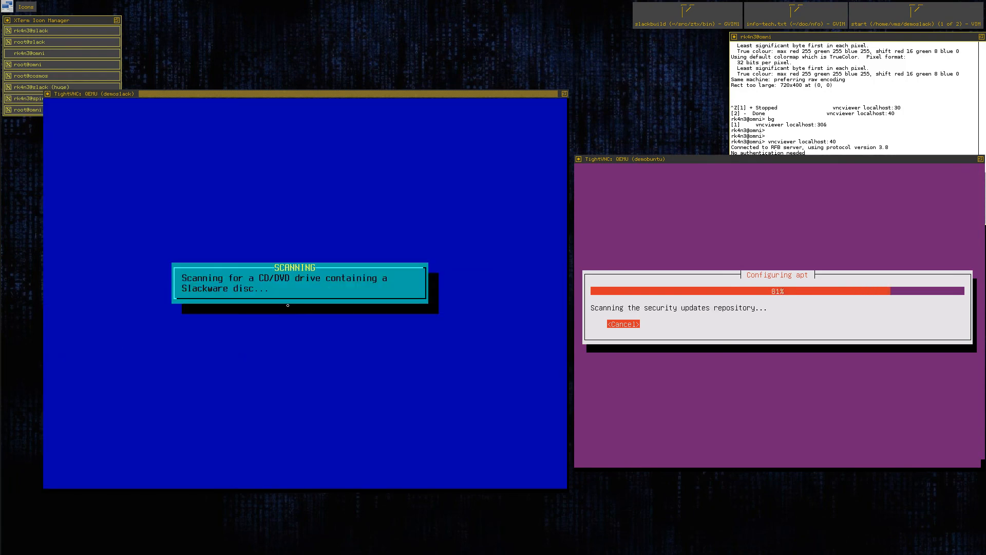